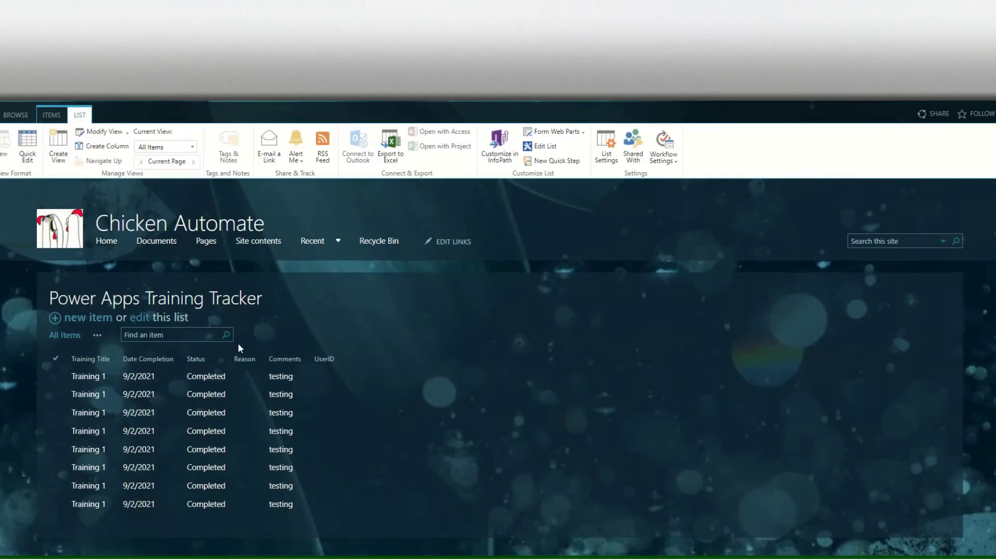
# - Review the Training Tracker list and Teams group chat, then go to Power Automate's My flows
pyautogui.scroll(-1, 237, 343)
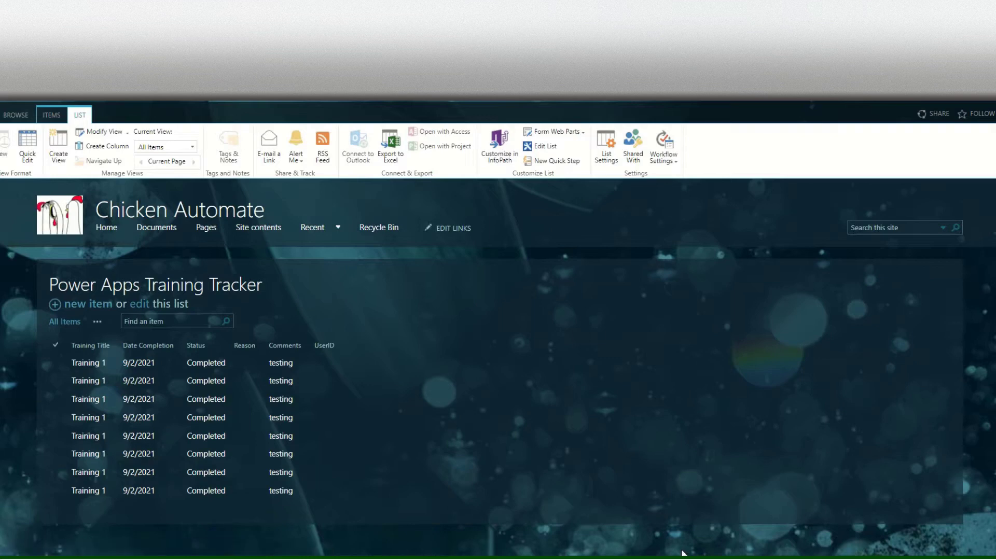
pyautogui.hotkey('alt', 'Tab')
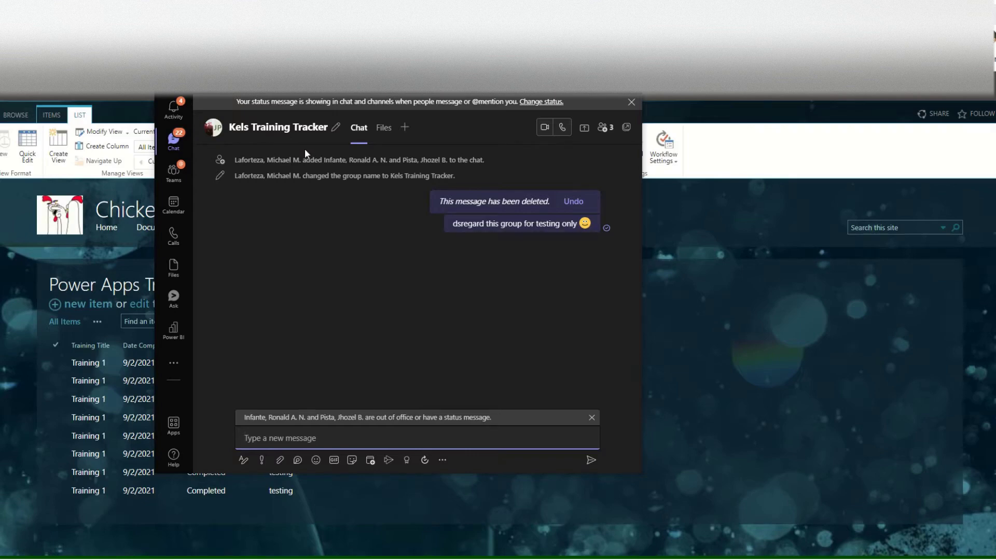
pyautogui.click(85, 348)
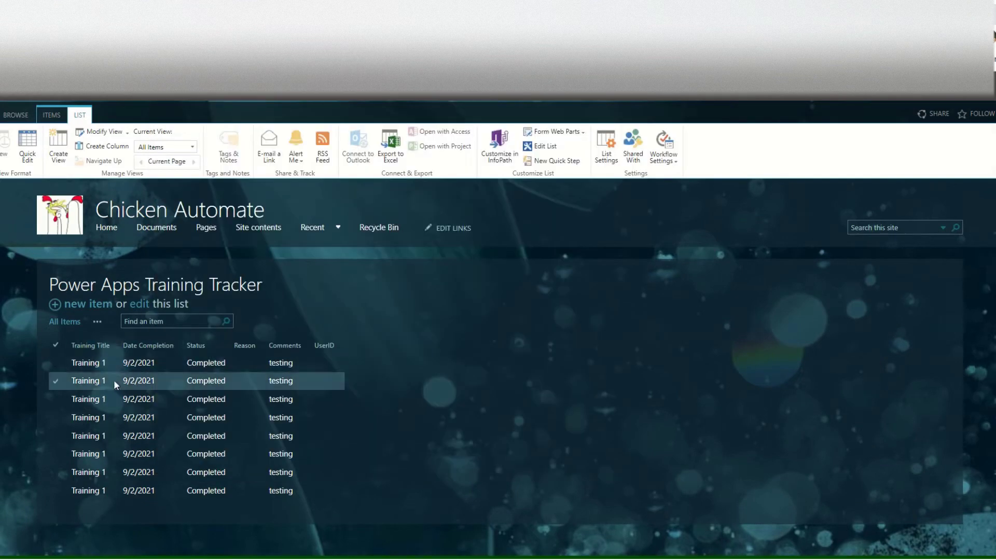
pyautogui.hotkey('alt', 'Tab')
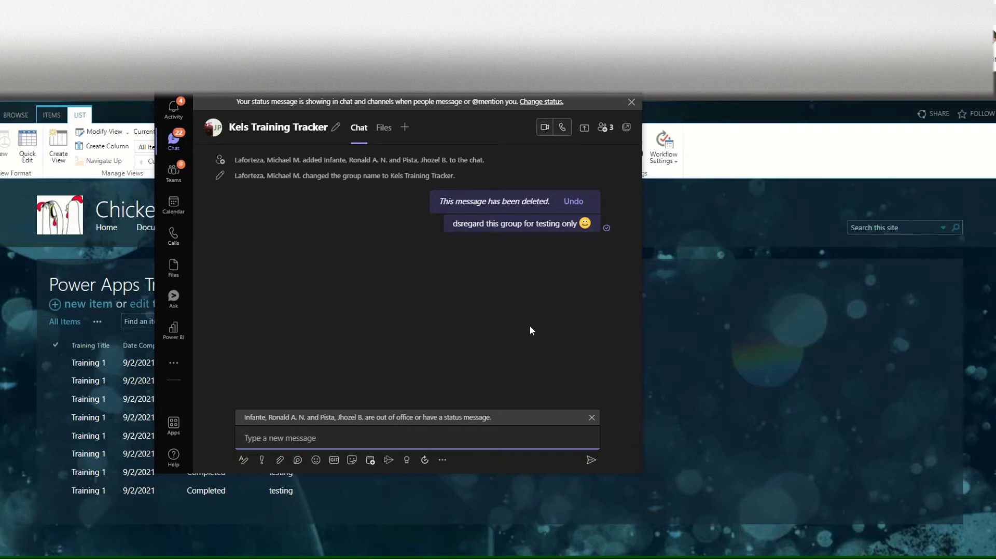
pyautogui.hotkey('alt', 'Tab')
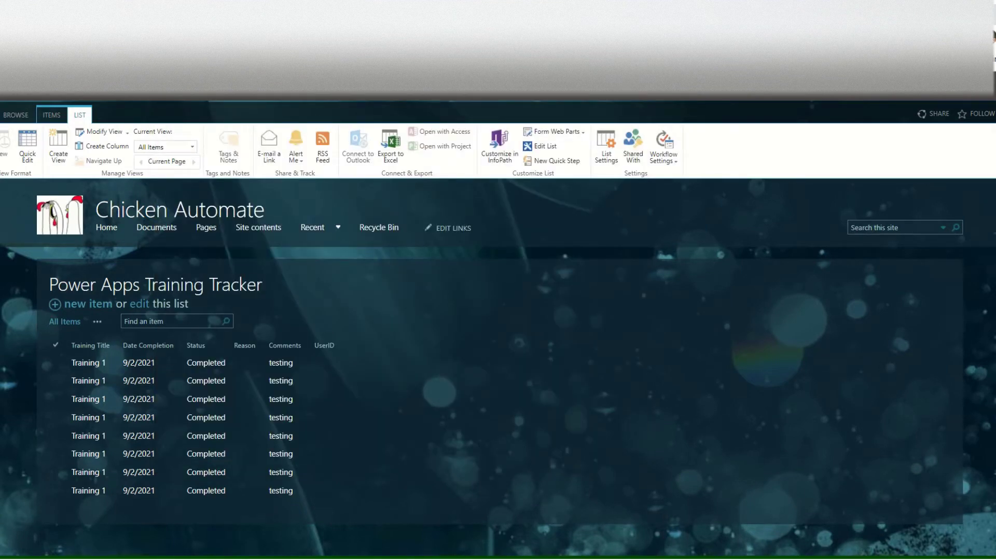
pyautogui.hotkey('alt', 'Tab')
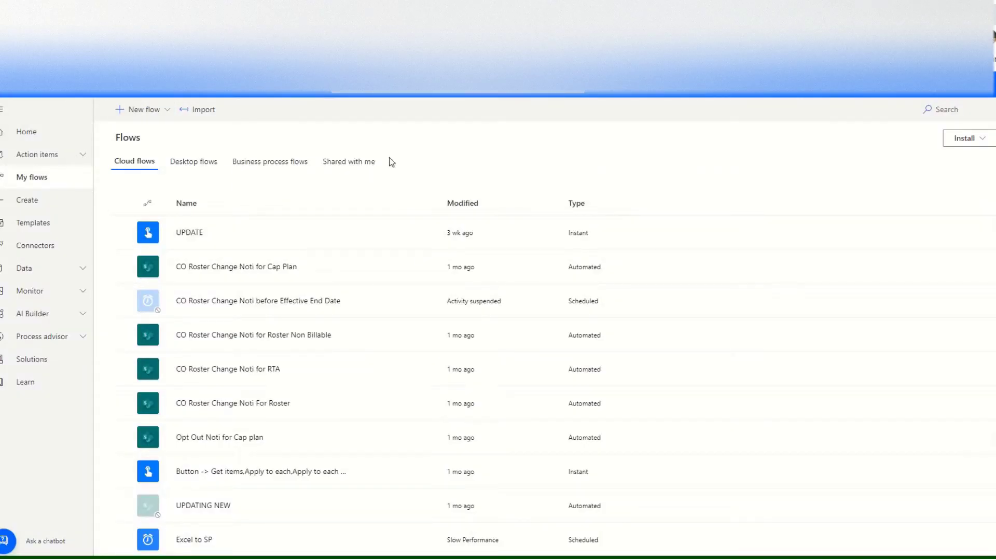
# - Start a blank instant cloud flow and name it 'test only'
pyautogui.click(39, 204)
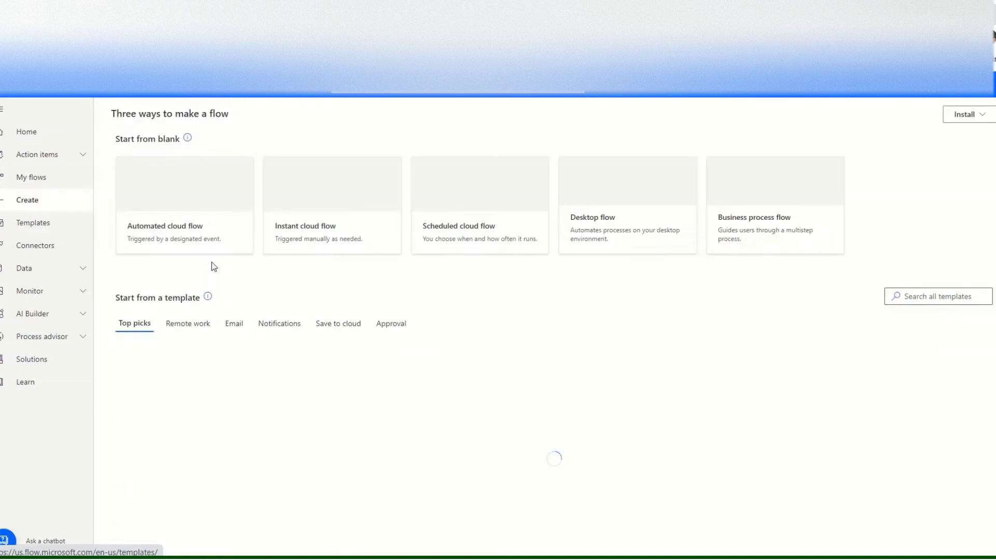
pyautogui.click(306, 242)
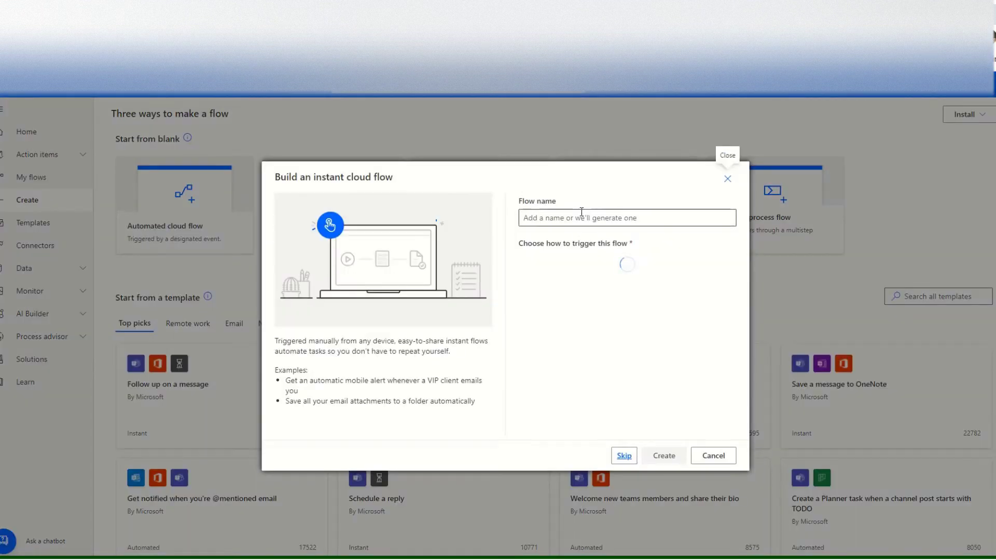
pyautogui.click(624, 454)
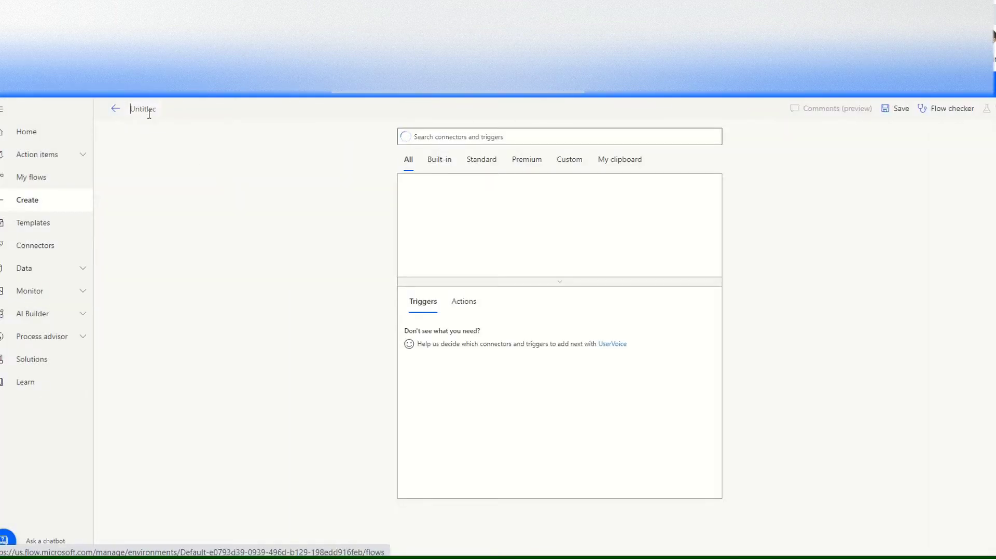
pyautogui.write('test')
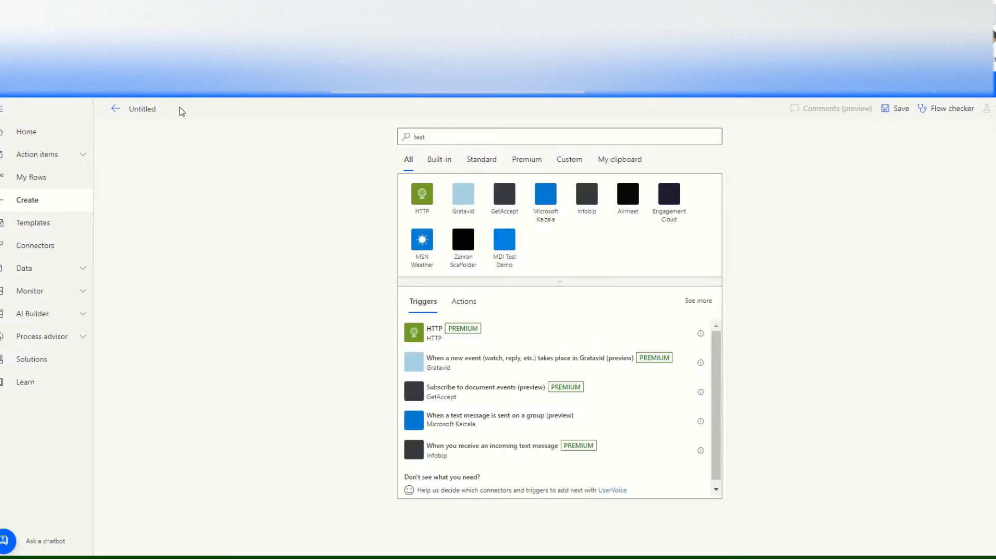
pyautogui.click(154, 107)
pyautogui.write('test')
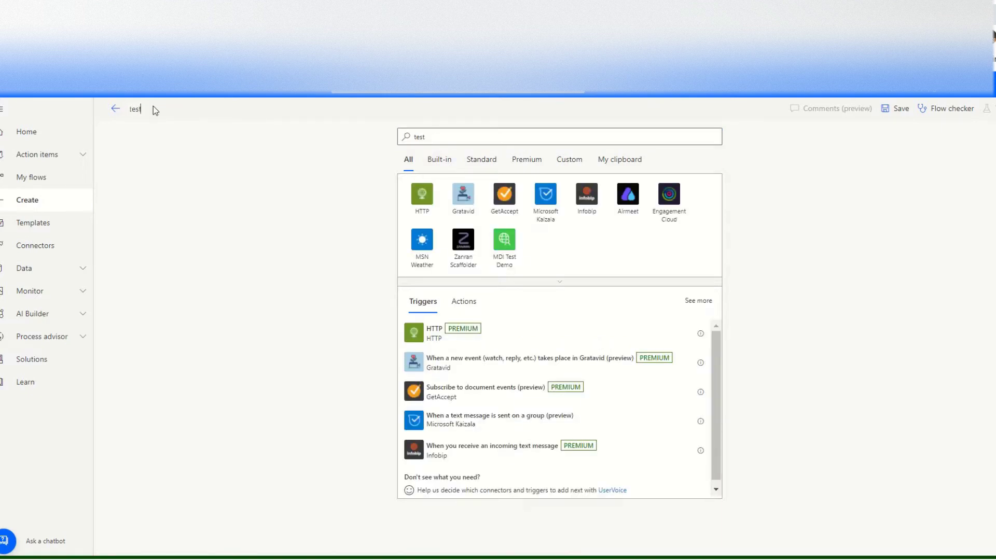
pyautogui.write(' only')
# - Search the triggers for 'when an' to find SharePoint item triggers
pyautogui.click(442, 135)
pyautogui.hotkey('ctrl', 'a')
pyautogui.press('BackSpace')
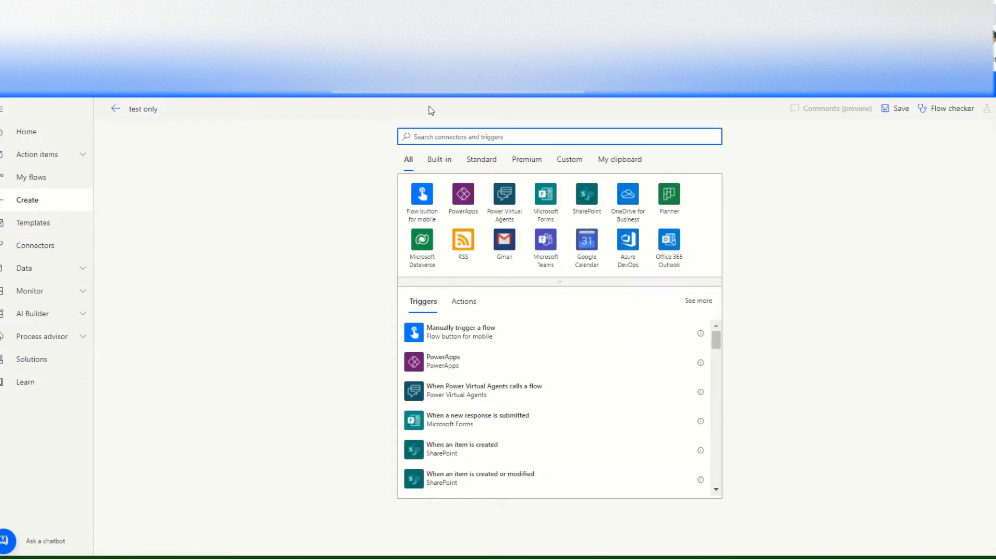
pyautogui.write('when an item')
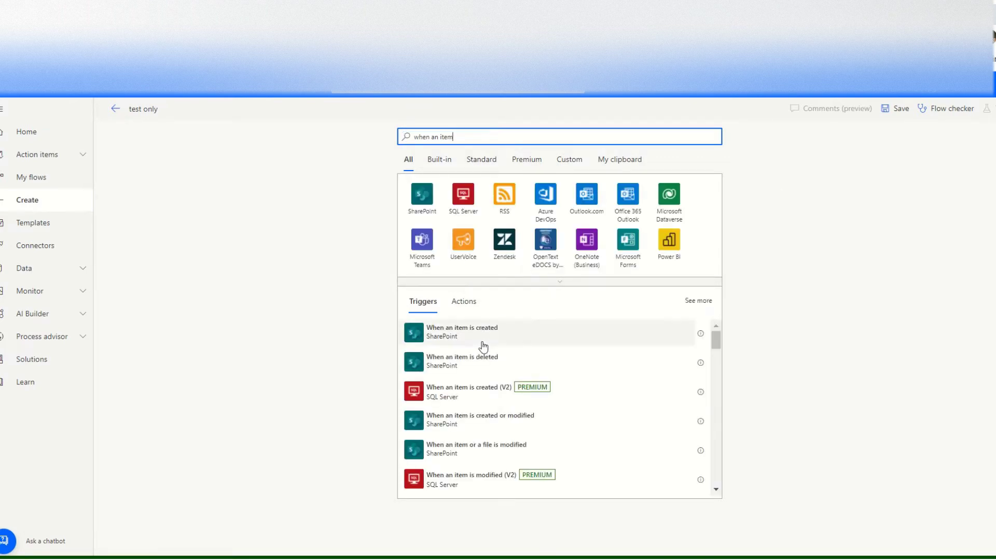
pyautogui.click(483, 346)
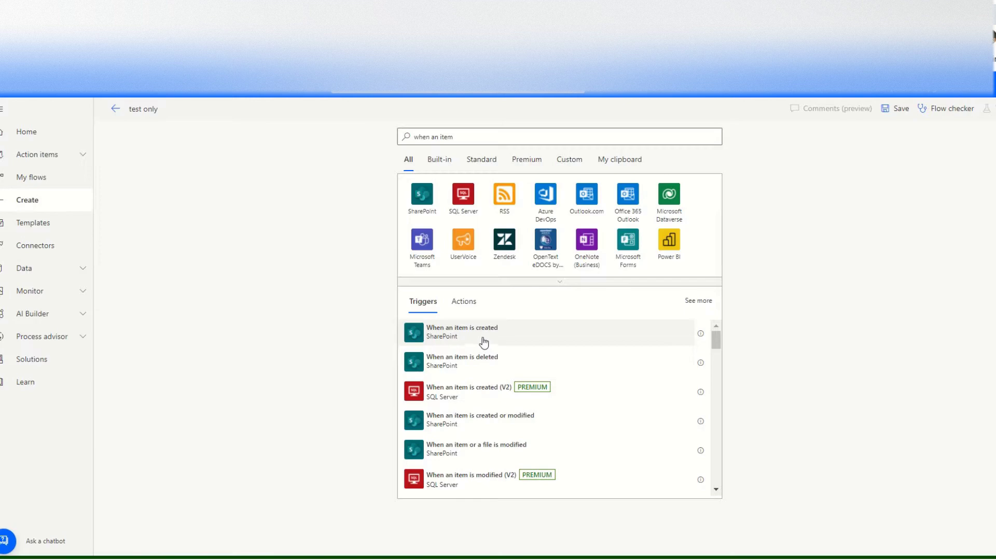
# - Trigger on 'When an item is created' in the Chicken Automate site's Power Apps Training Tracker list
pyautogui.click(540, 338)
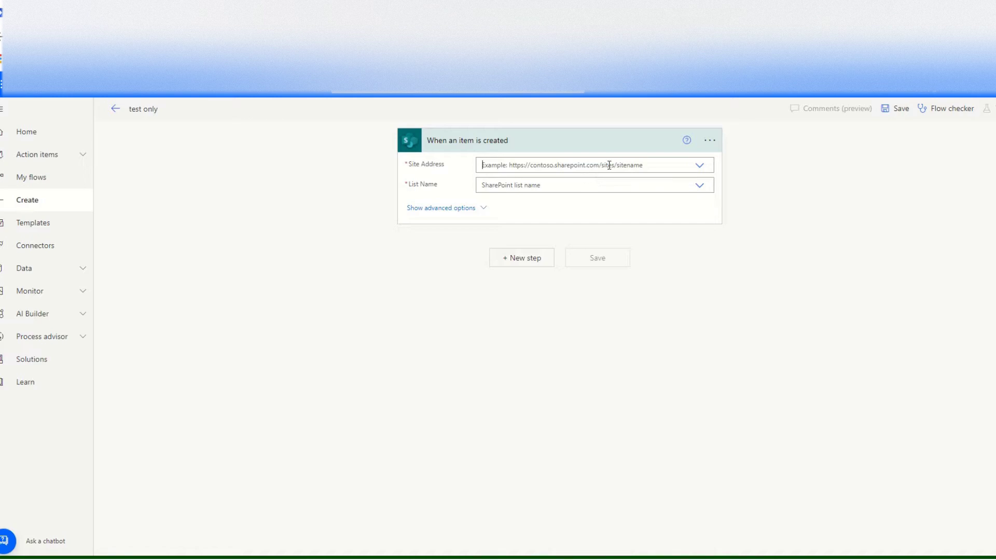
pyautogui.click(609, 165)
pyautogui.write('https://ts.accenture.com/sites/CCSS/WFP/Chicken')
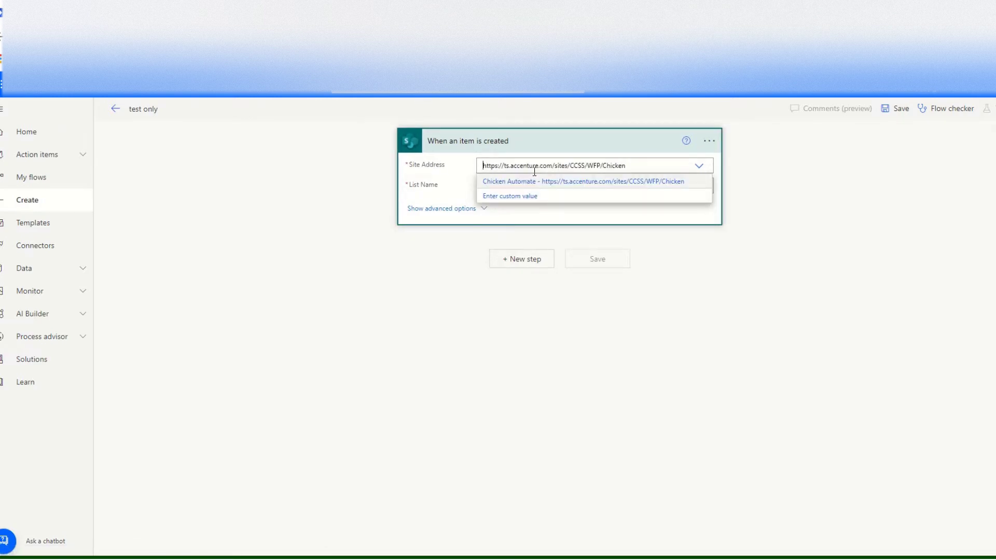
pyautogui.click(629, 182)
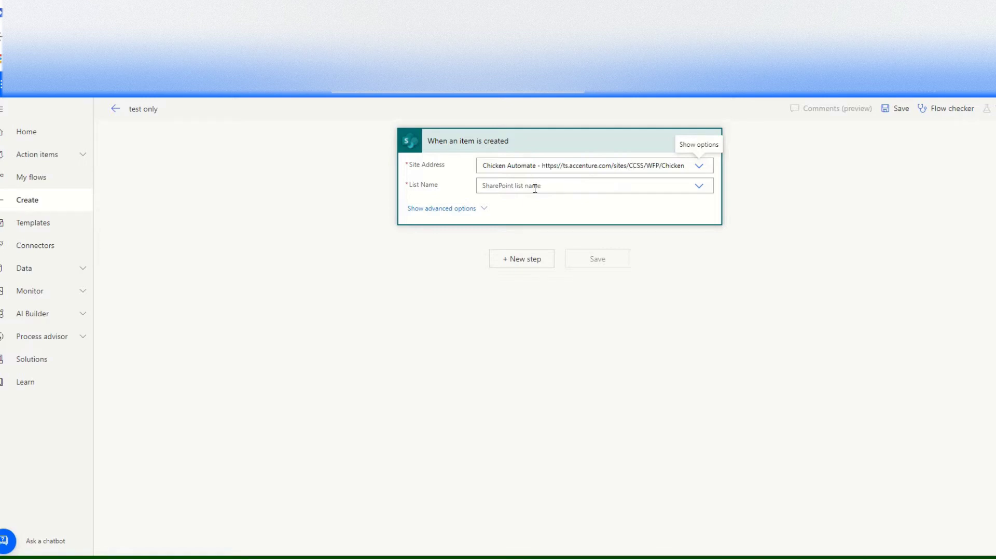
pyautogui.click(535, 188)
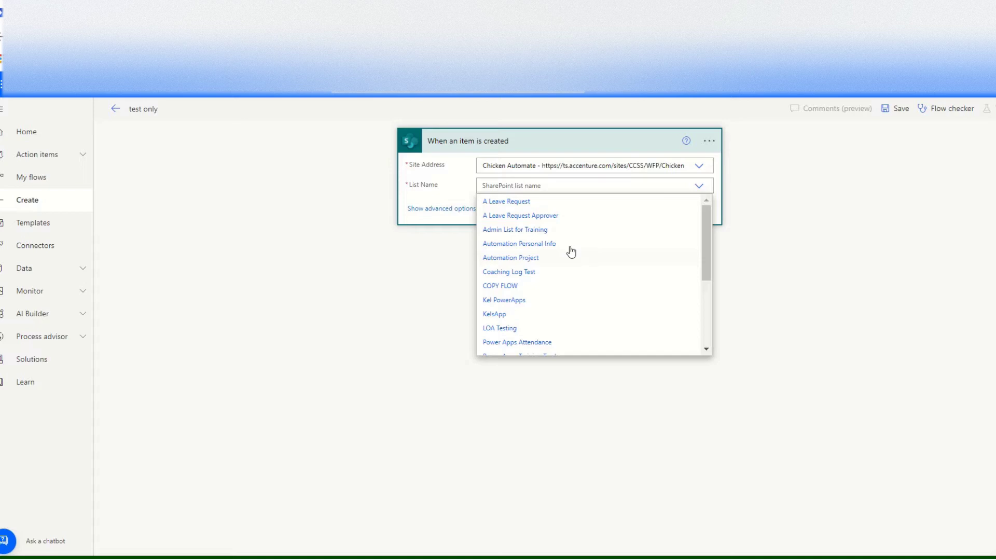
pyautogui.scroll(-3, 560, 259)
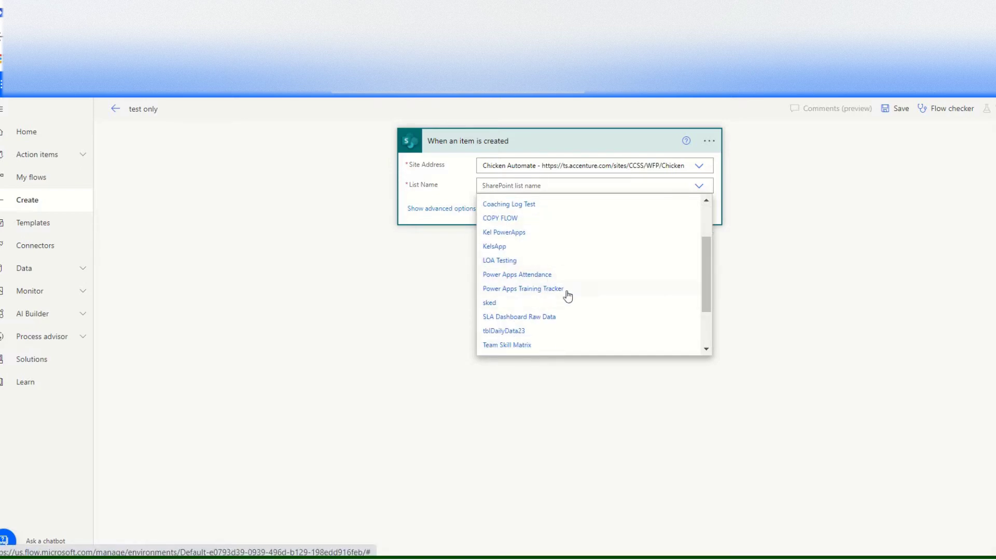
pyautogui.click(567, 290)
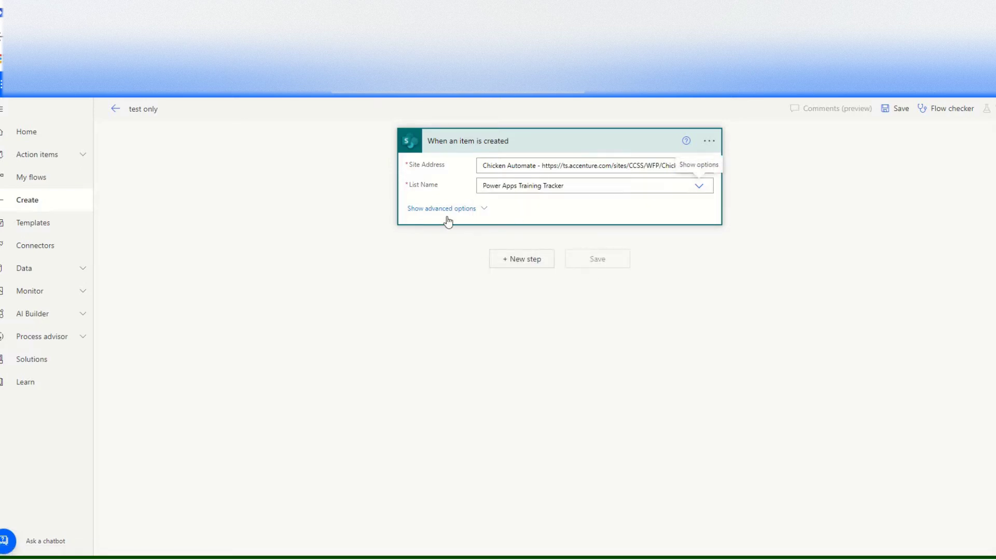
# - Add a Condition step after the trigger and begin filling its first value
pyautogui.click(527, 258)
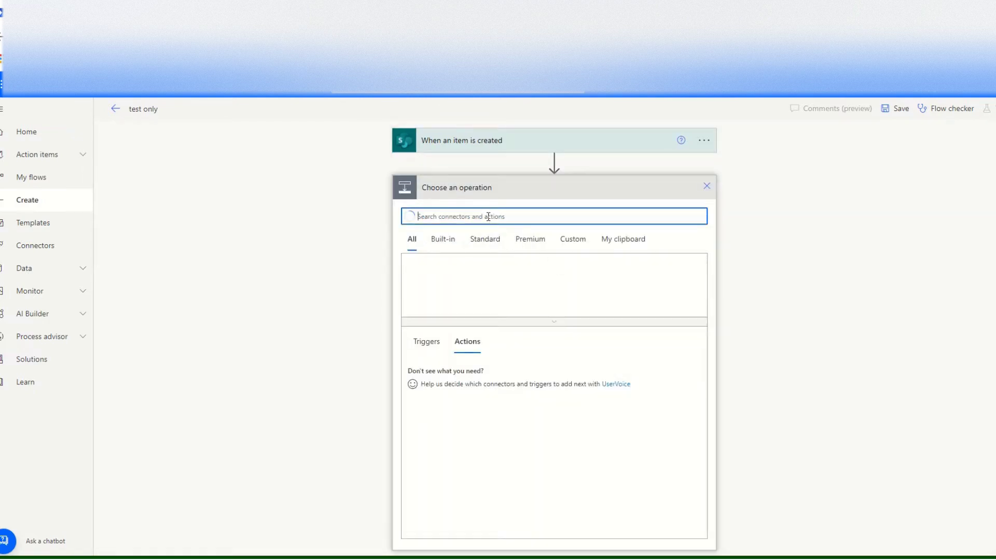
pyautogui.write('conditoi')
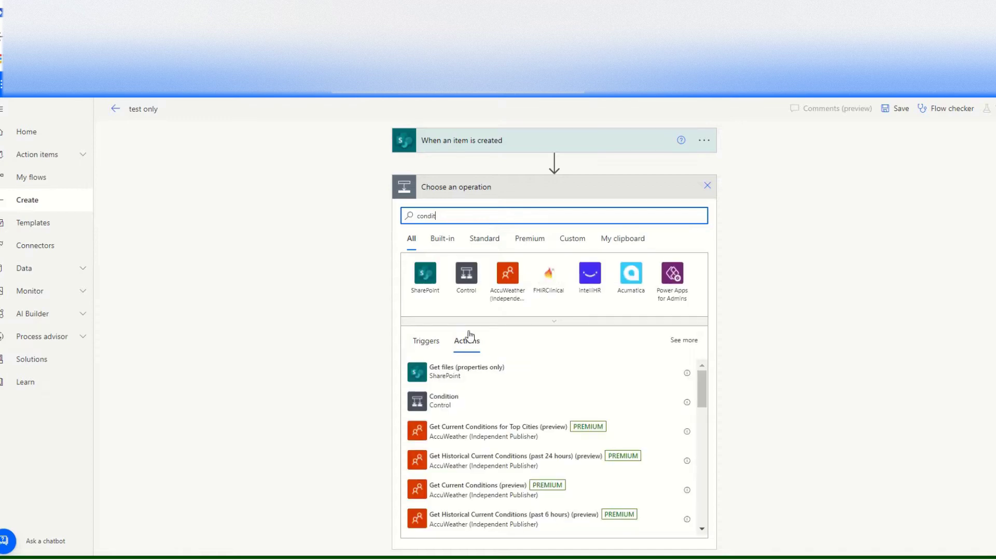
pyautogui.click(570, 400)
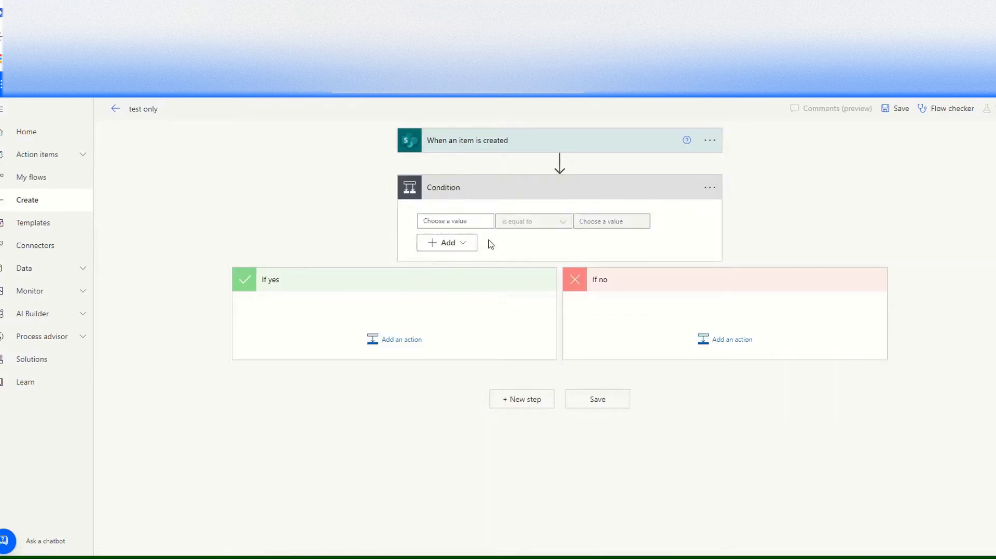
pyautogui.click(482, 217)
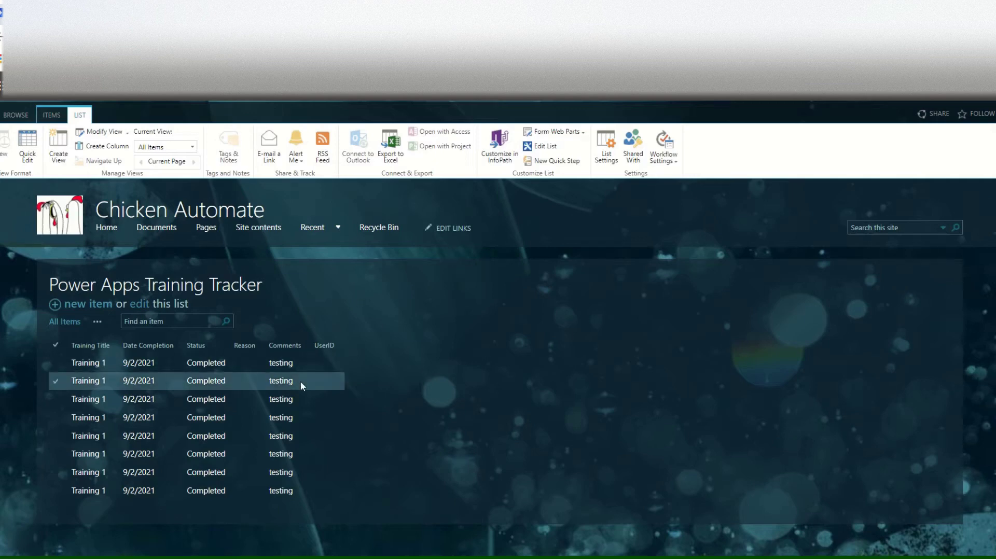
# - Check the Status column options in the Training Tracker list, then stop quick editing
pyautogui.click(225, 347)
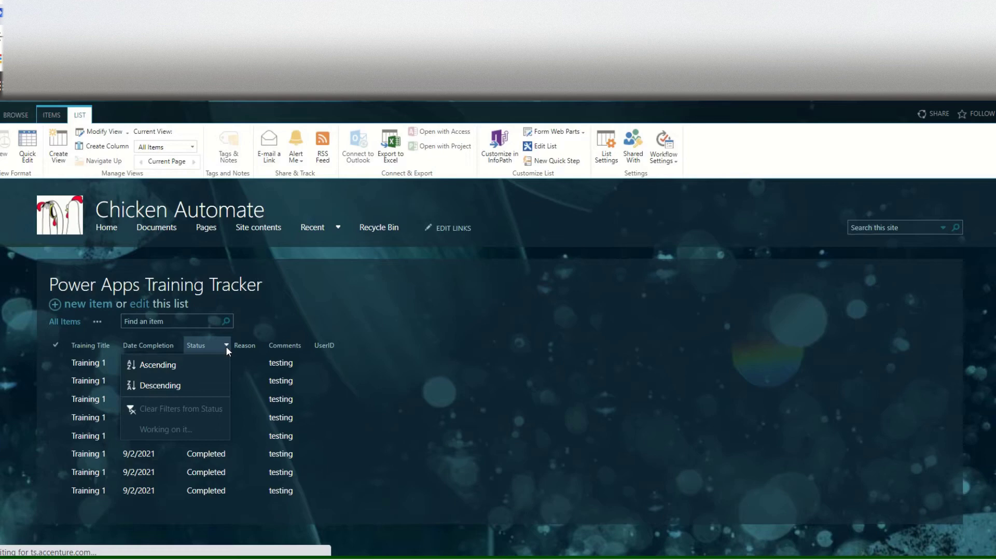
pyautogui.click(494, 373)
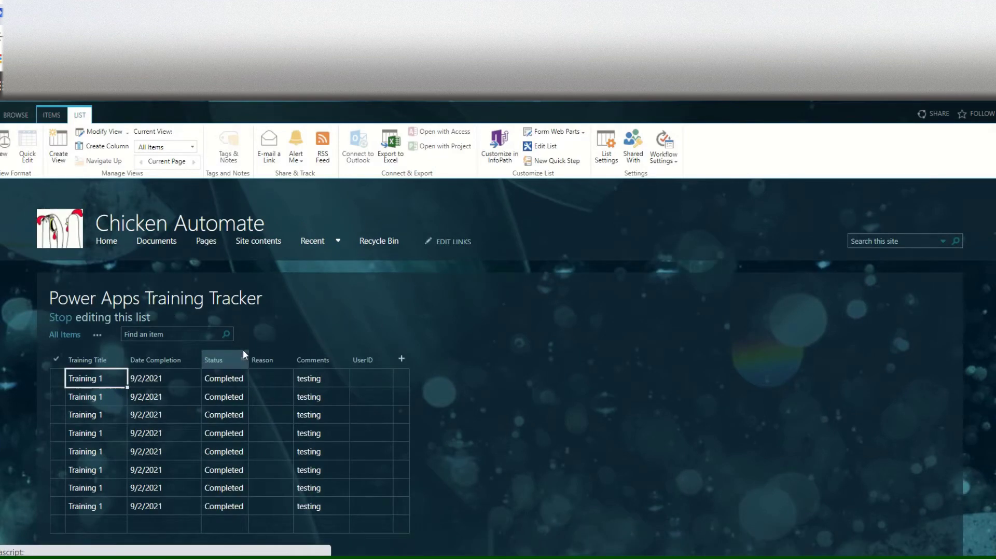
pyautogui.click(247, 362)
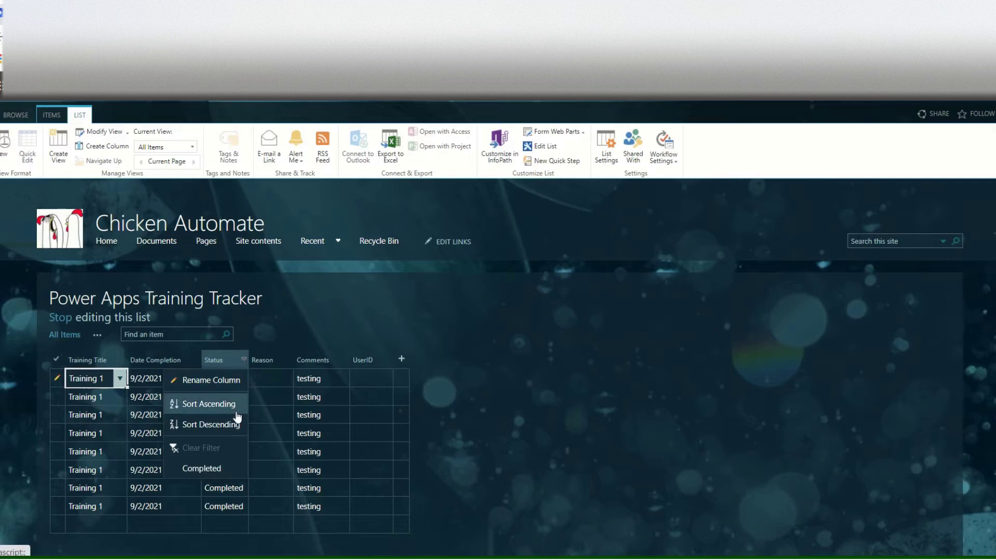
pyautogui.click(185, 344)
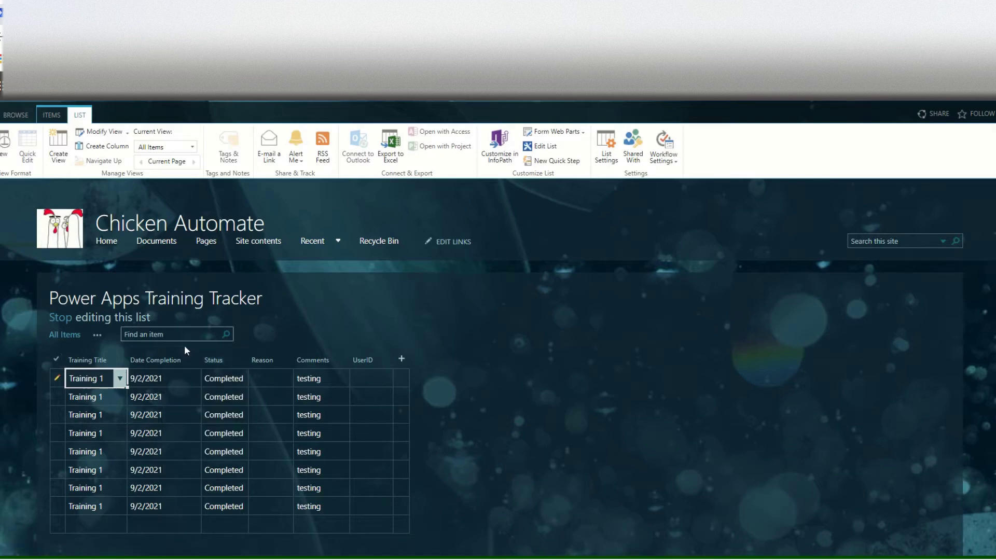
pyautogui.click(60, 317)
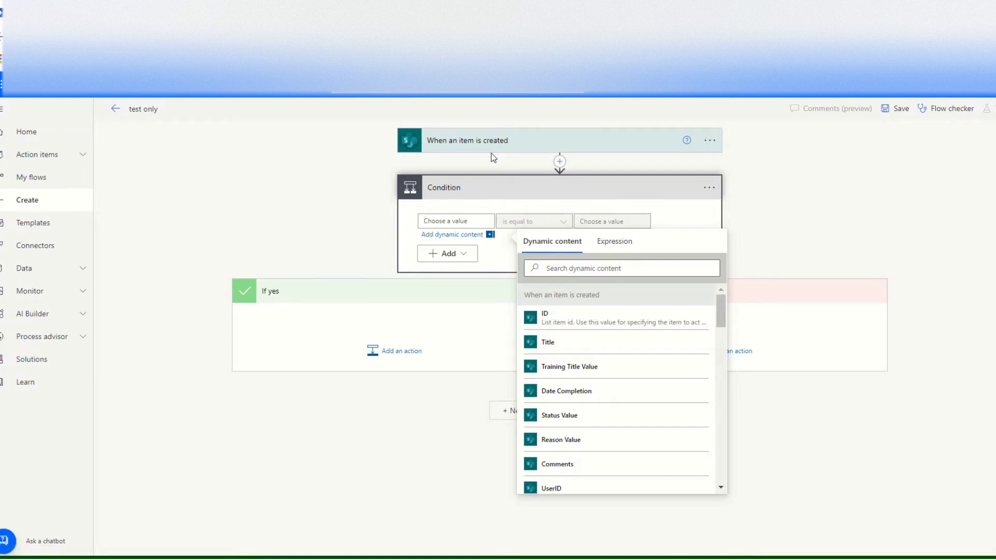
# - Make the Condition test whether Training Title Value is equal to 'Training 1'
pyautogui.hotkey('ctrl', 'Tab')
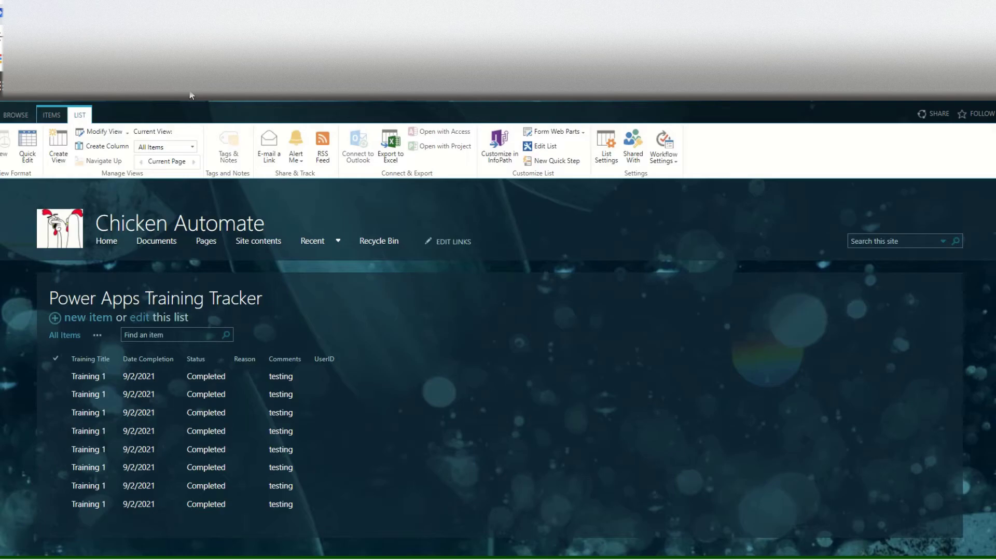
pyautogui.hotkey('ctrl', 'Tab')
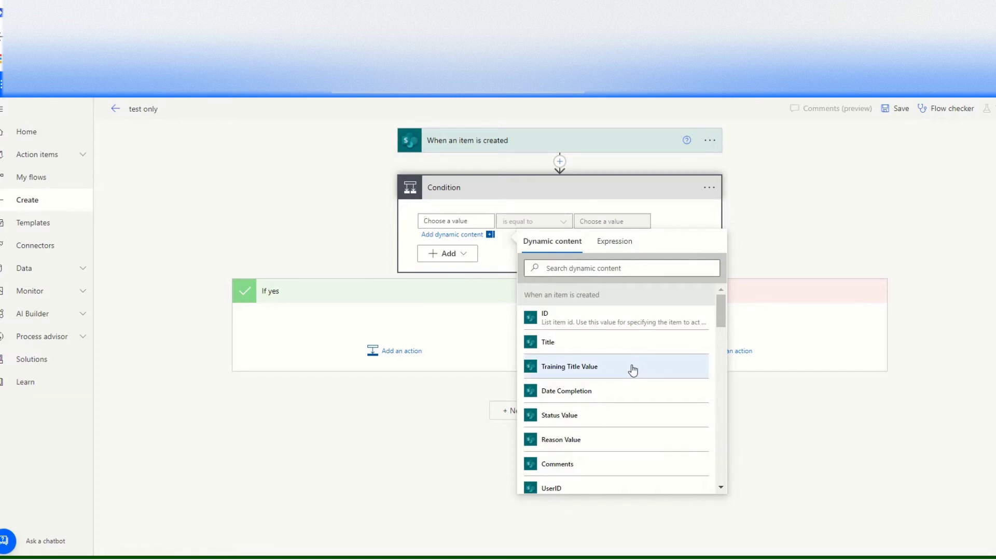
pyautogui.hotkey('ctrl', 'Tab')
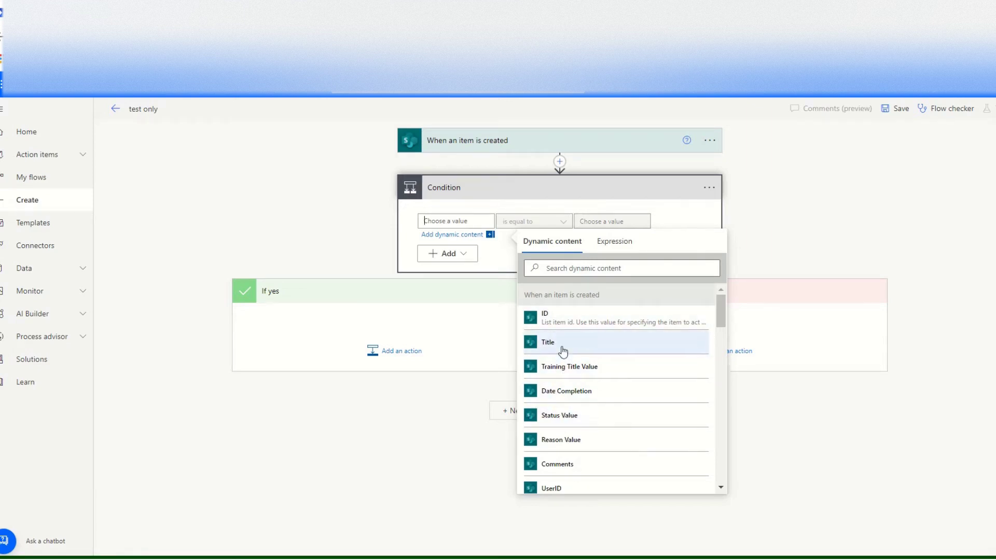
pyautogui.click(582, 377)
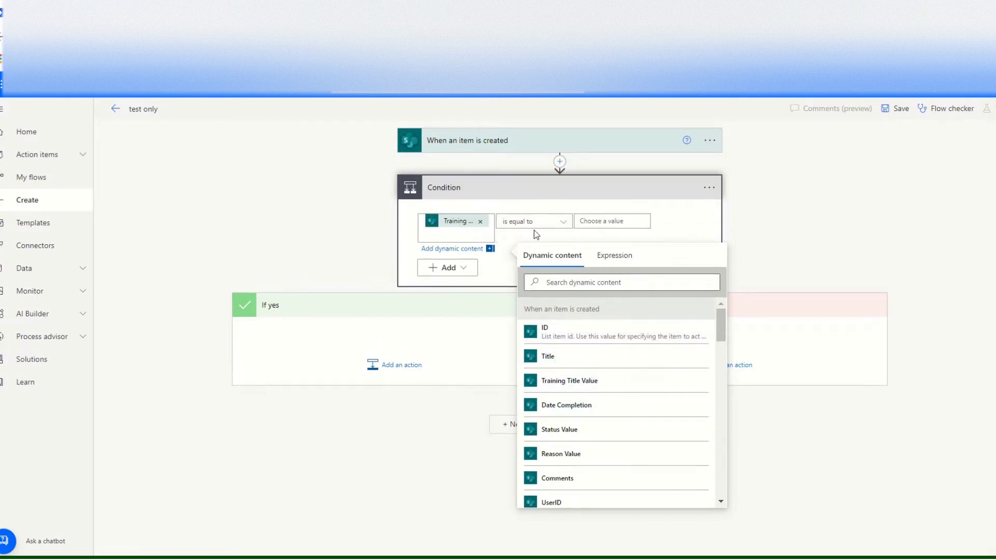
pyautogui.click(610, 217)
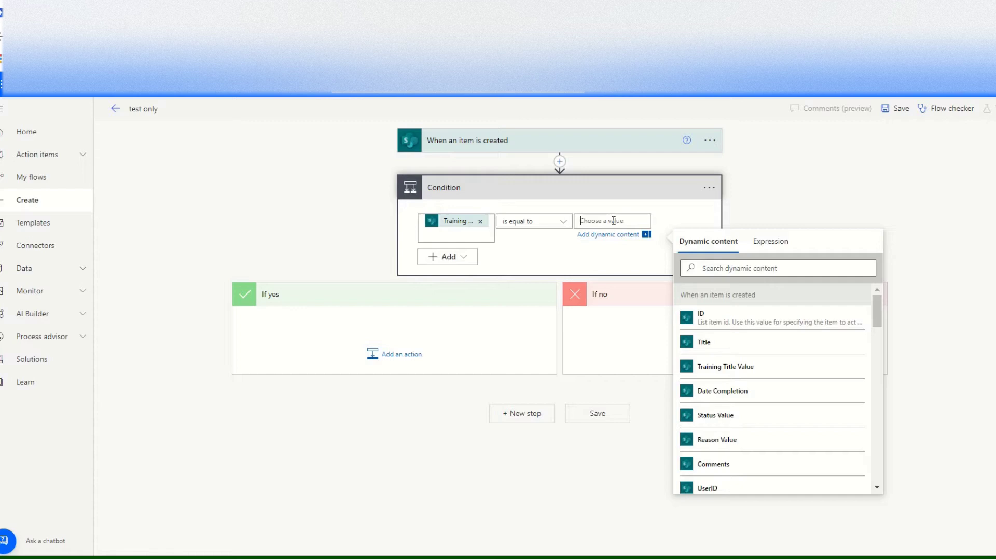
pyautogui.write('Training 1')
# - Add the Microsoft Teams 'Post message in a chat or channel' action under If yes
pyautogui.click(860, 188)
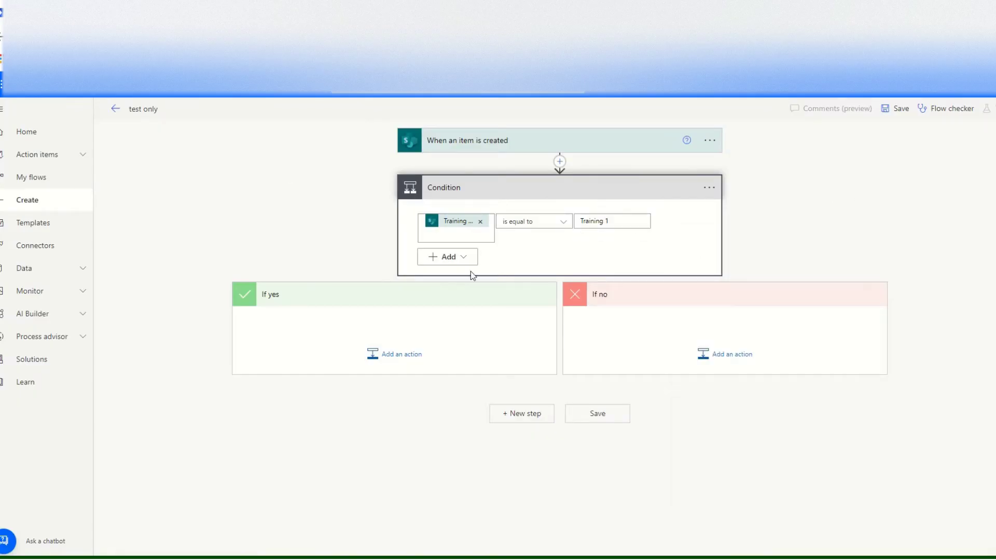
pyautogui.click(390, 358)
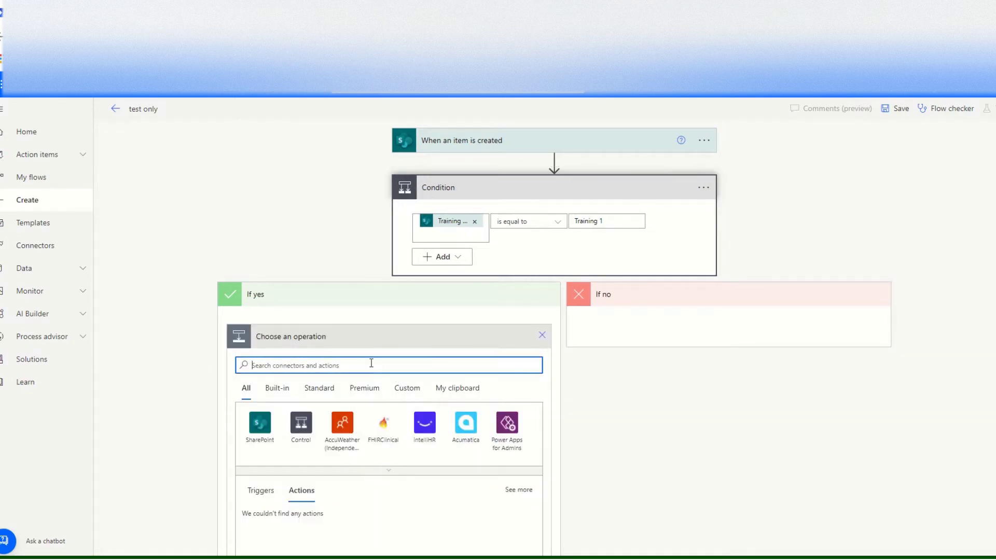
pyautogui.write('post a')
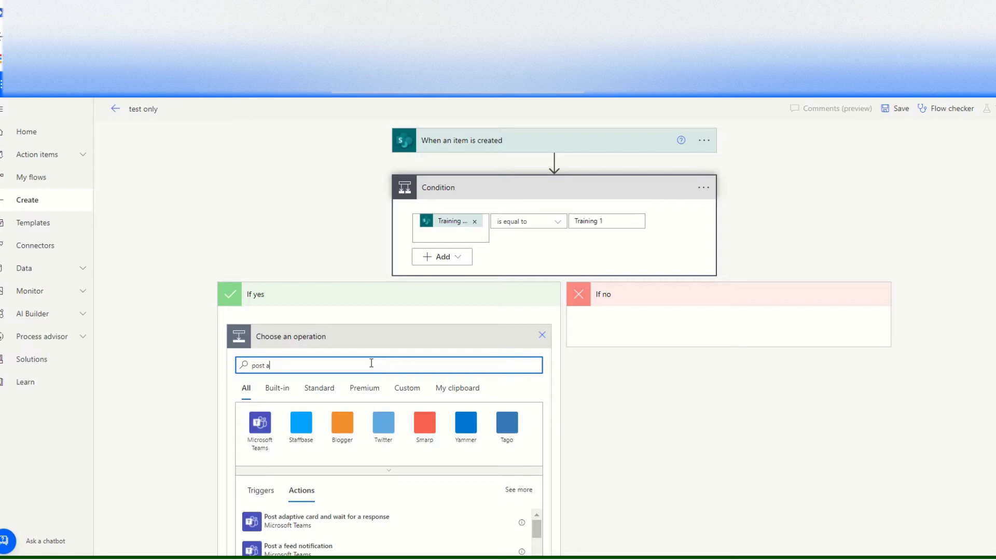
pyautogui.write(' message')
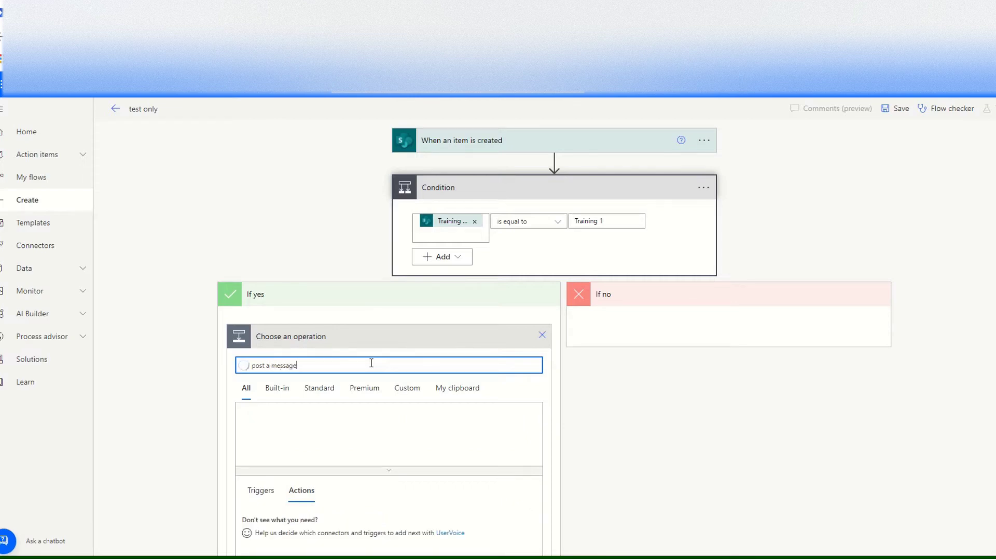
pyautogui.scroll(-3, 401, 383)
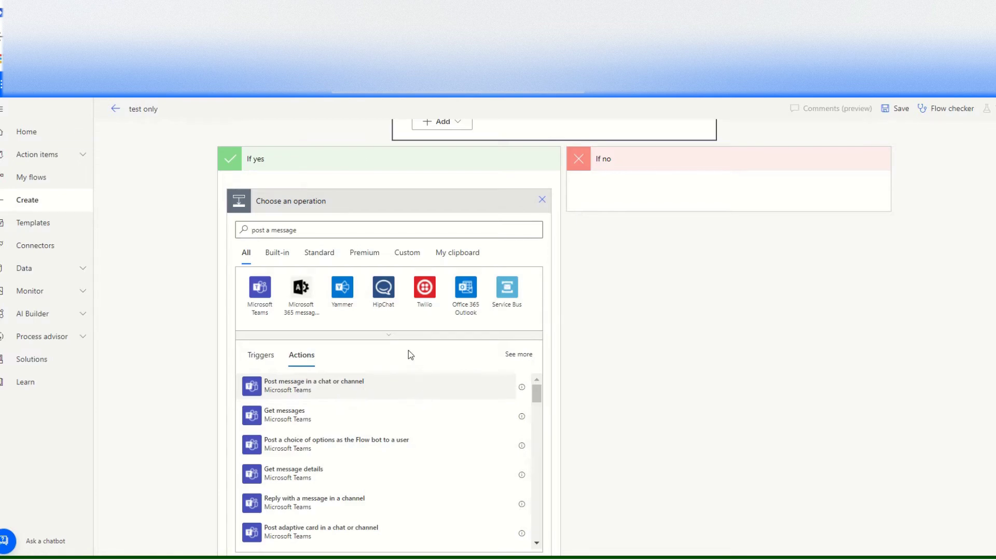
pyautogui.click(316, 397)
# - Set Post as to User and Post in to Group chat, checking the target chat in Teams
pyautogui.click(413, 362)
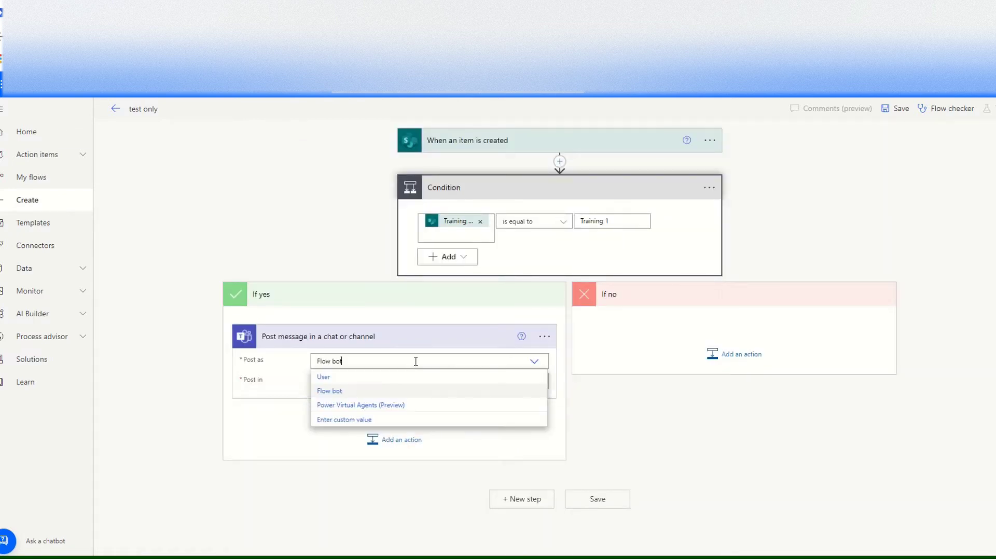
pyautogui.click(328, 382)
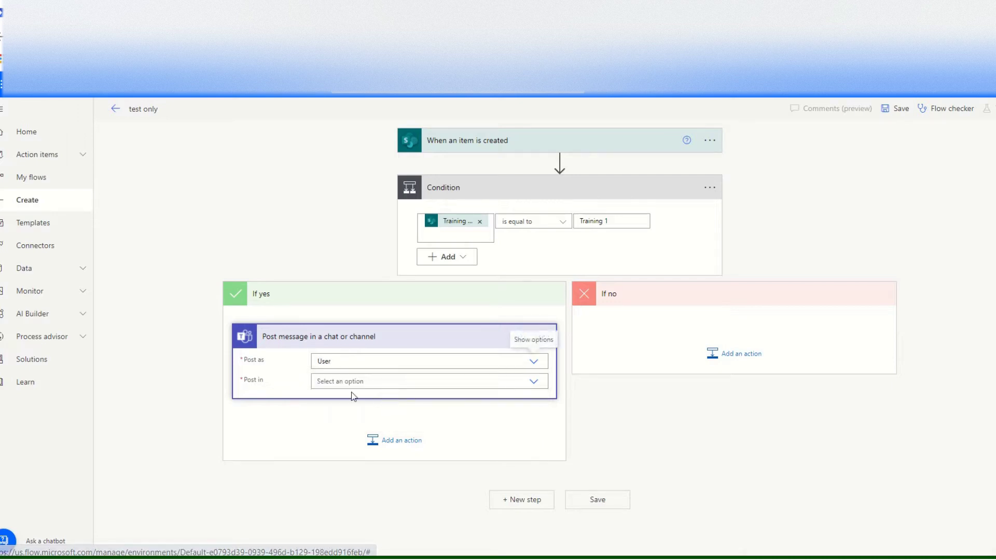
pyautogui.click(381, 381)
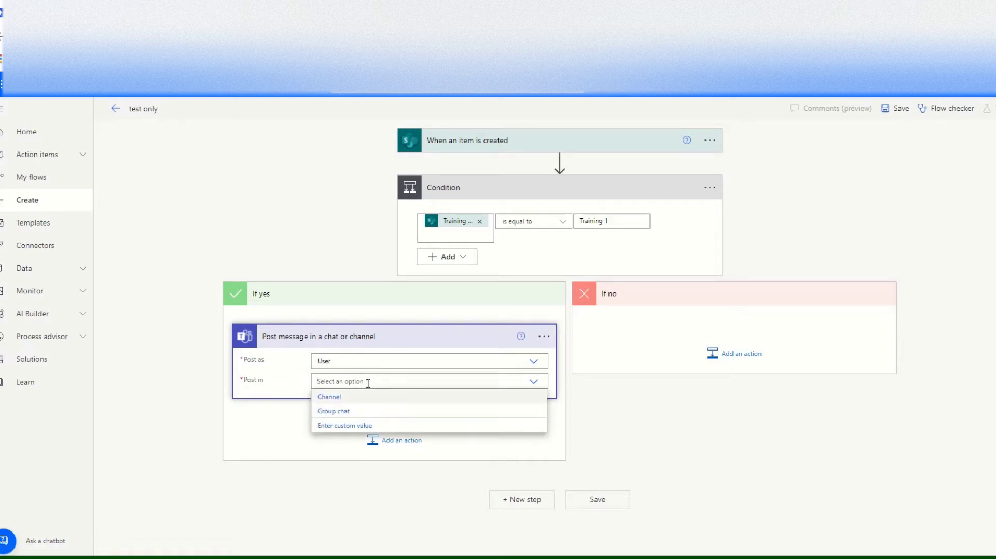
pyautogui.click(333, 414)
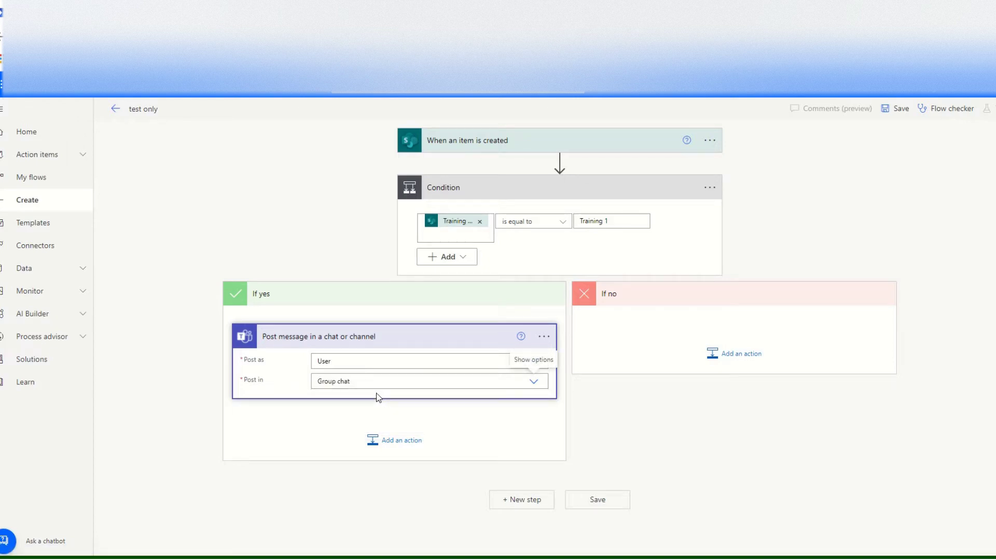
pyautogui.click(349, 402)
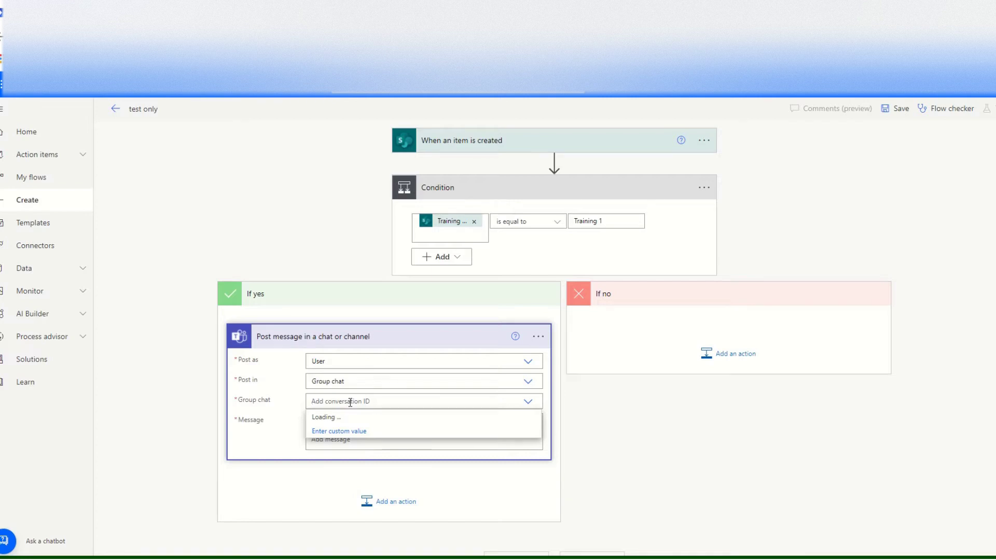
pyautogui.click(638, 542)
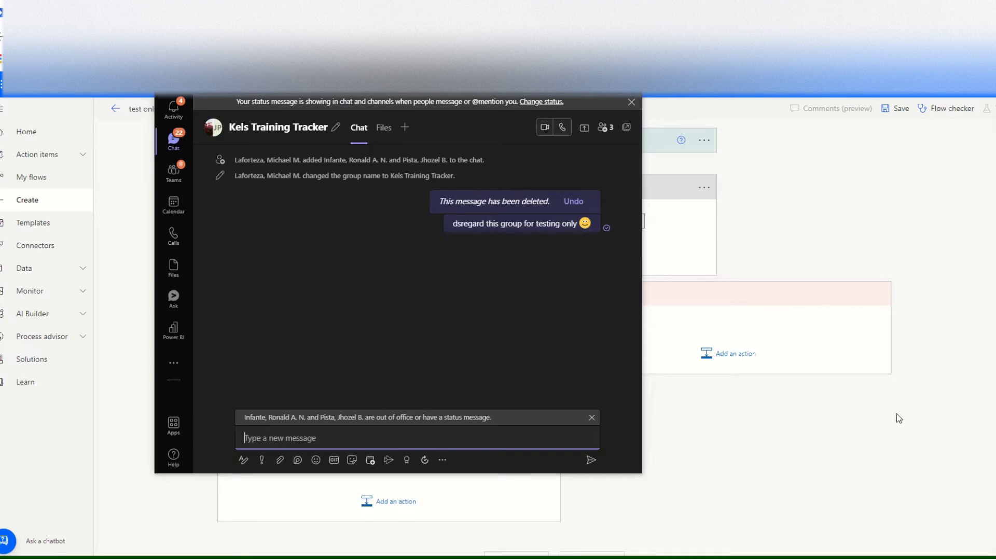
# - Close the Teams chat window and load the available chats in the Group chat field
pyautogui.click(891, 436)
pyautogui.click(388, 402)
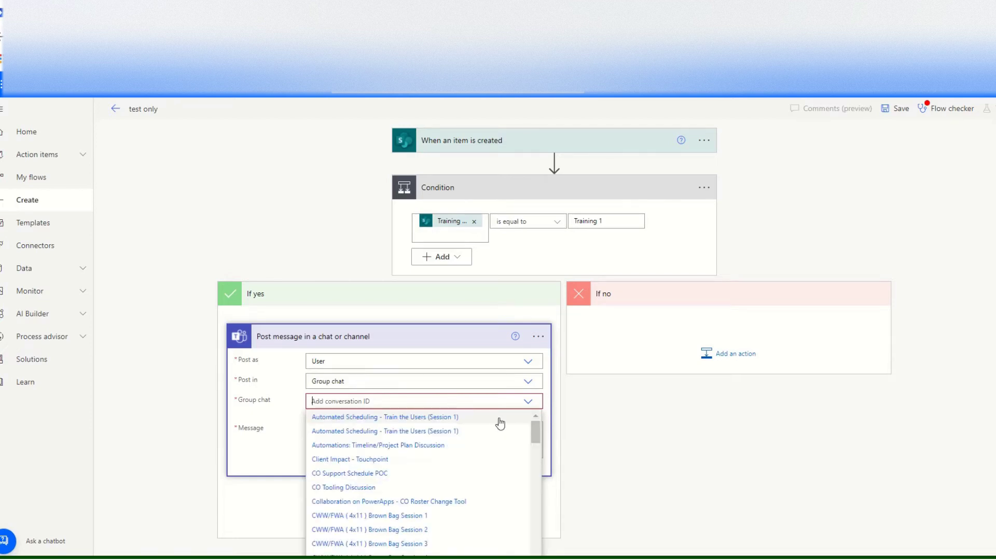
# - Choose Kels Training Tracker as the group chat and place the cursor in the Message box
pyautogui.scroll(-5, 457, 428)
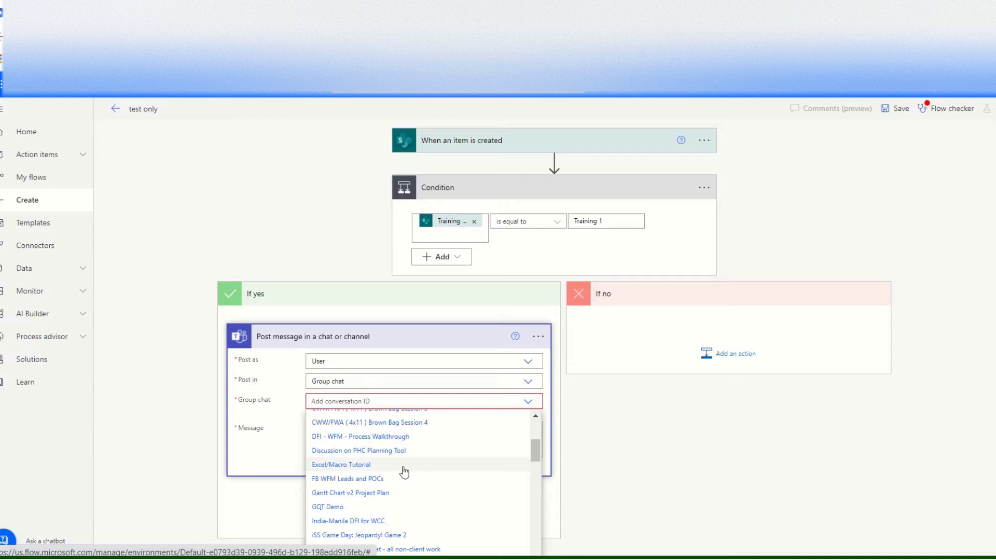
pyautogui.scroll(-6, 404, 471)
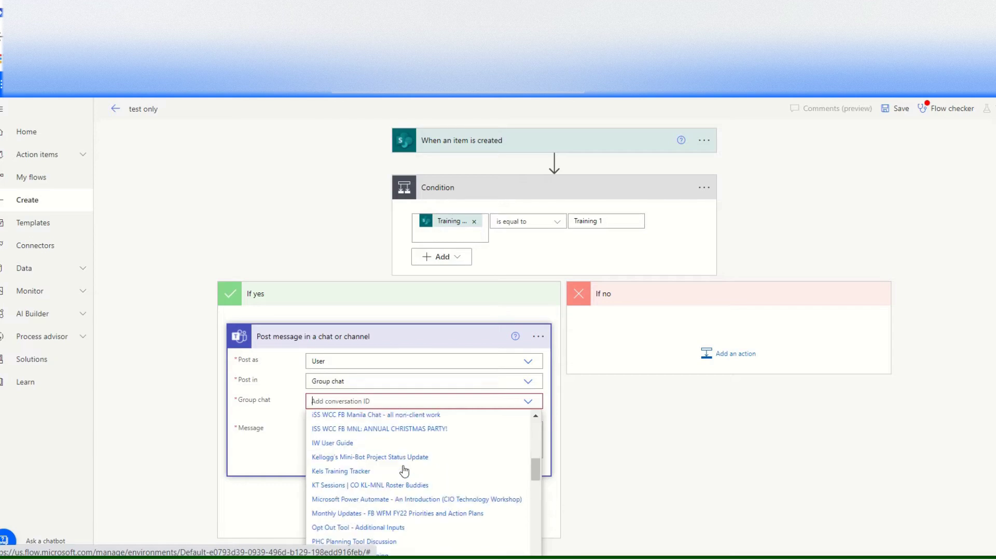
pyautogui.click(353, 470)
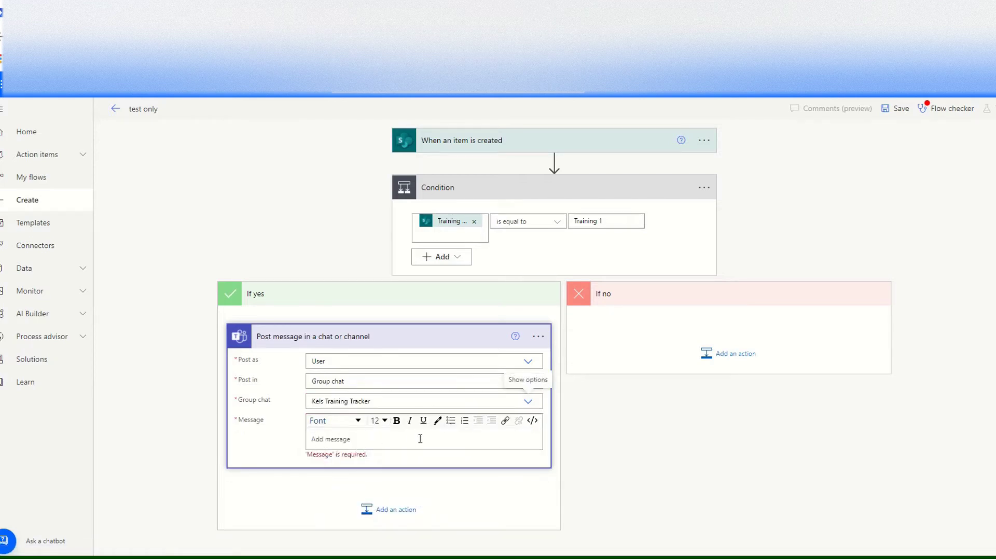
pyautogui.click(375, 439)
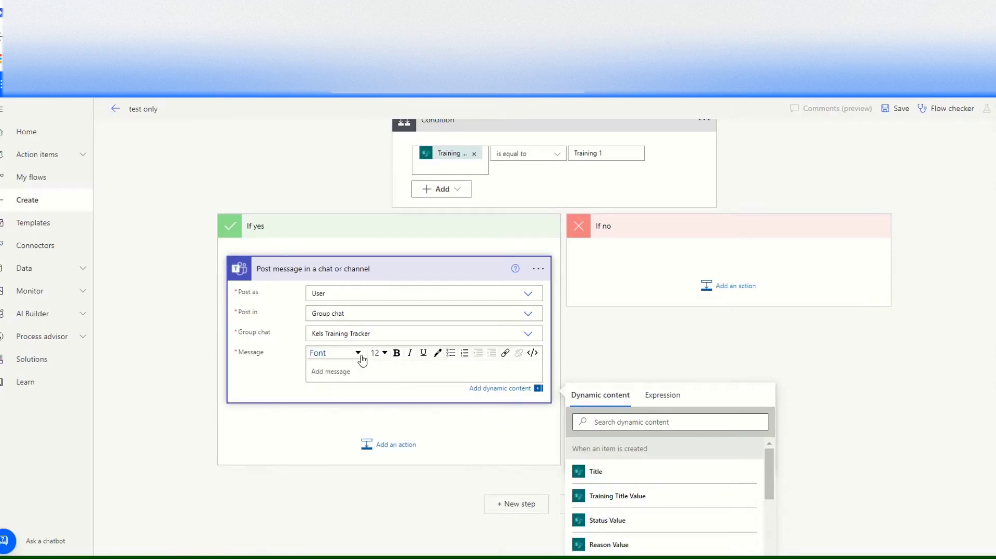
# - Write the 'New Item Created' heading, then insert the Training Title value labelled 'Training Title:'
pyautogui.write('New Item')
pyautogui.write('Created:')
pyautogui.press('Return')
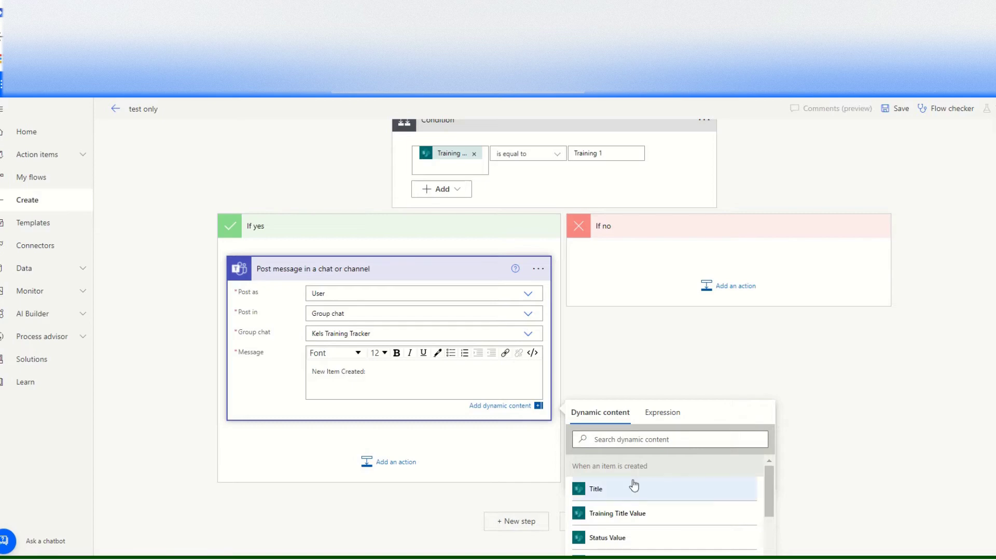
pyautogui.click(634, 515)
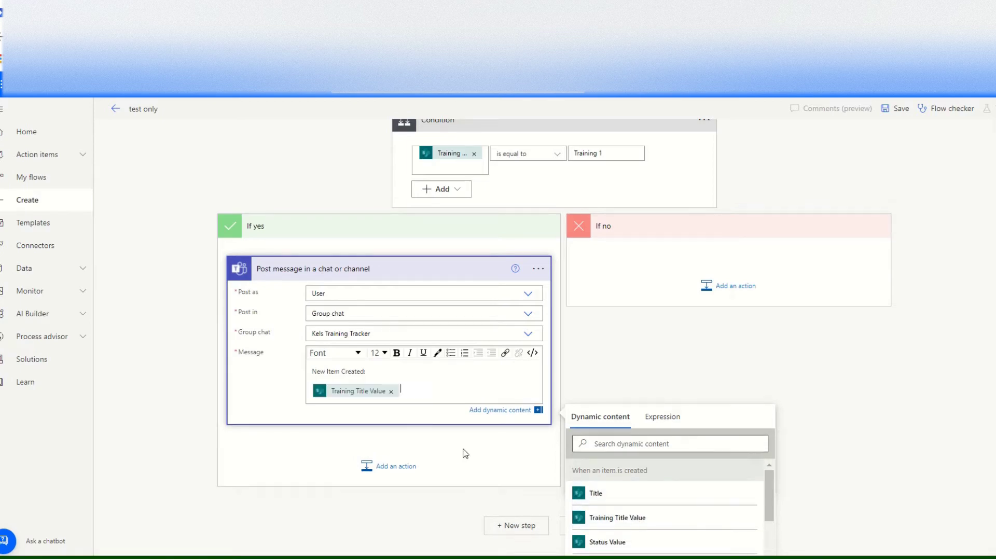
pyautogui.click(313, 397)
pyautogui.write('Training Title:')
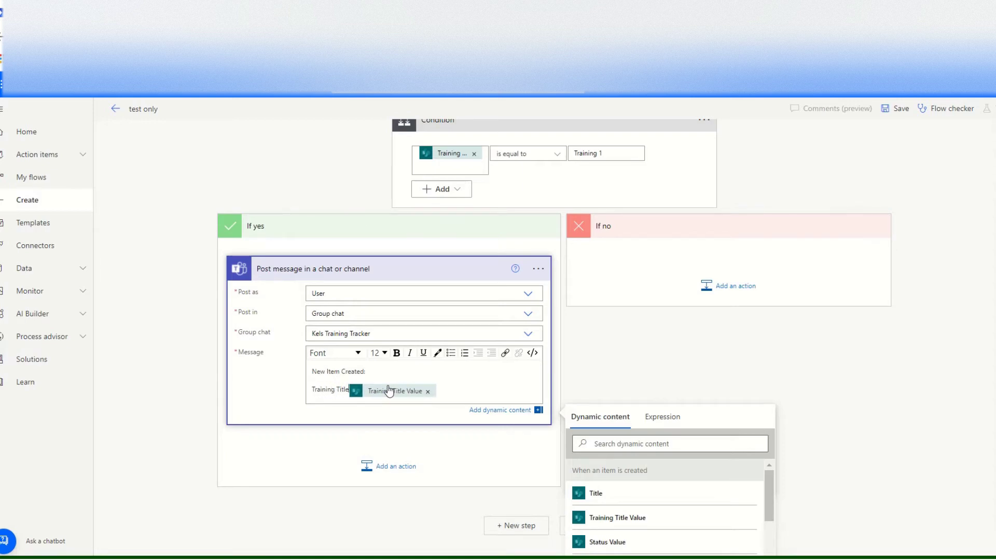
pyautogui.click(457, 388)
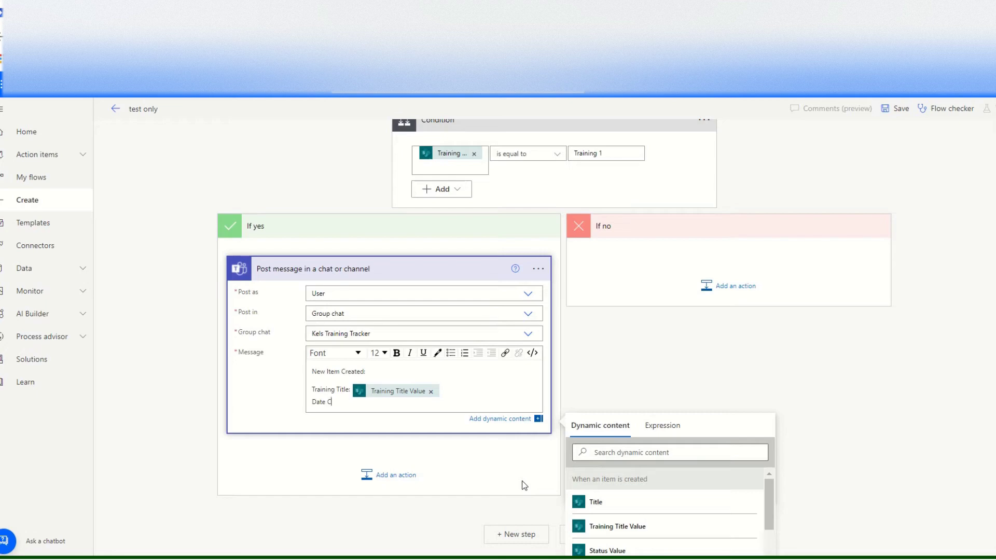
# - Add the 'Date Completion:' label followed by the item's Date Completion value
pyautogui.write('ompletion:')
pyautogui.click(685, 448)
pyautogui.scroll(-3, 674, 489)
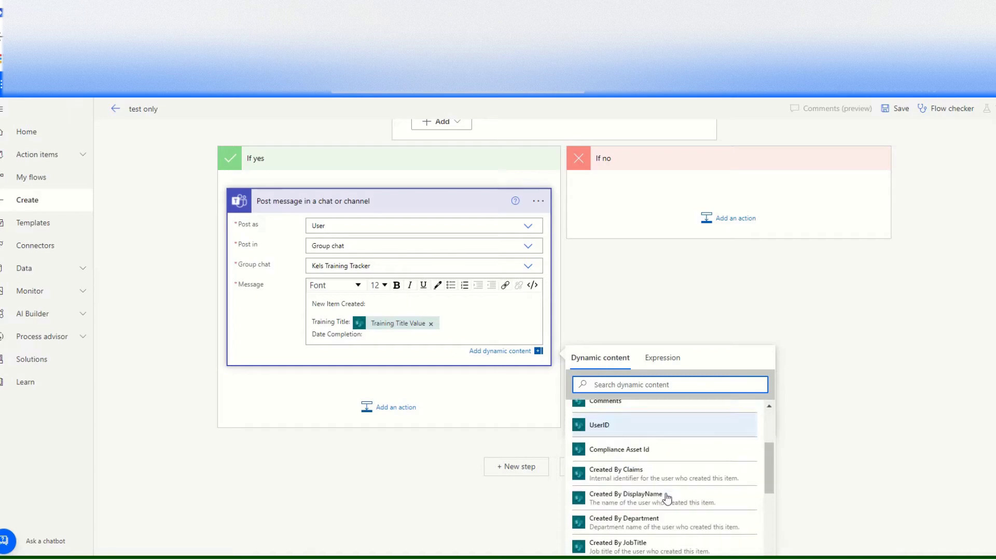
pyautogui.write('date')
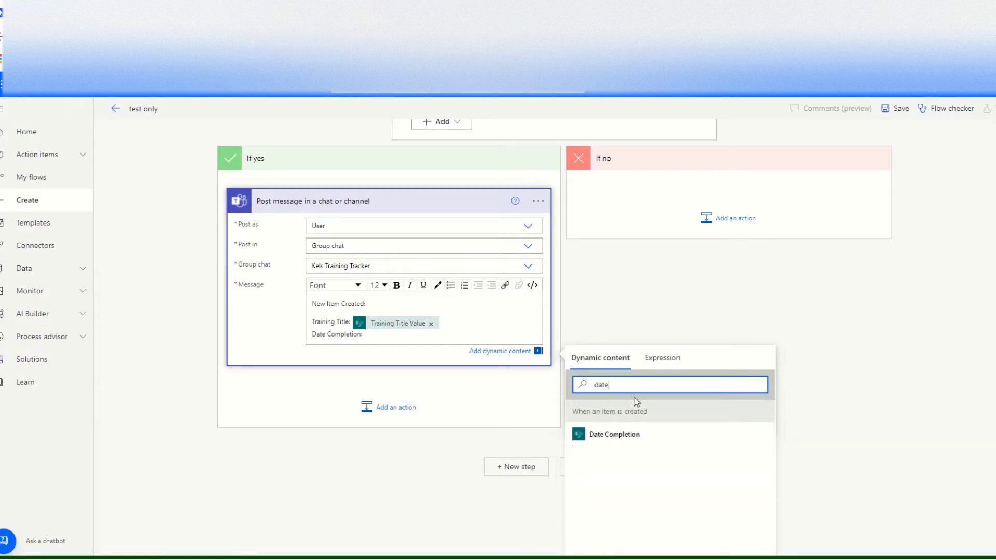
pyautogui.click(634, 439)
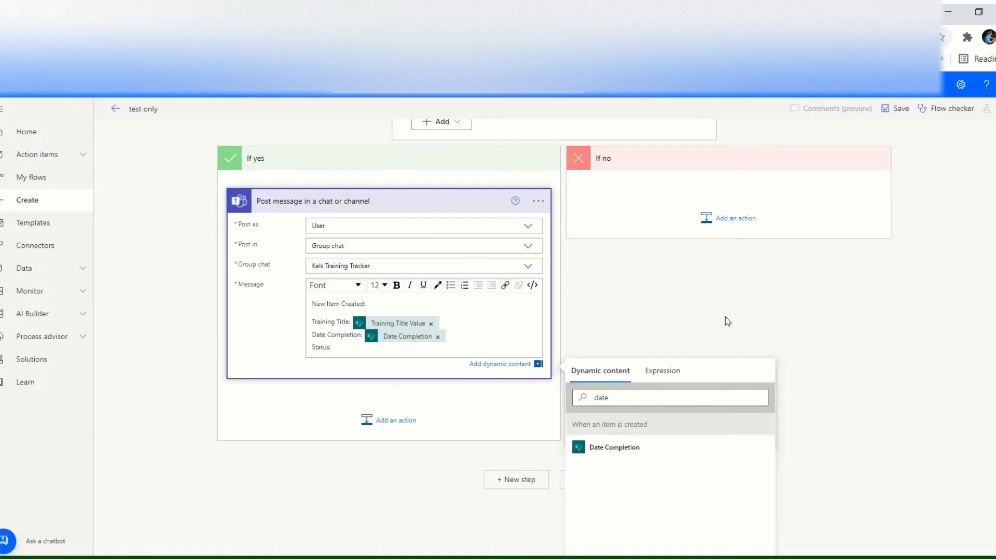
# - Insert the Status Value after 'Status:' and the Comments value after 'Comments:'
pyautogui.click(582, 398)
pyautogui.hotkey('ctrl', 'a')
pyautogui.write('stat')
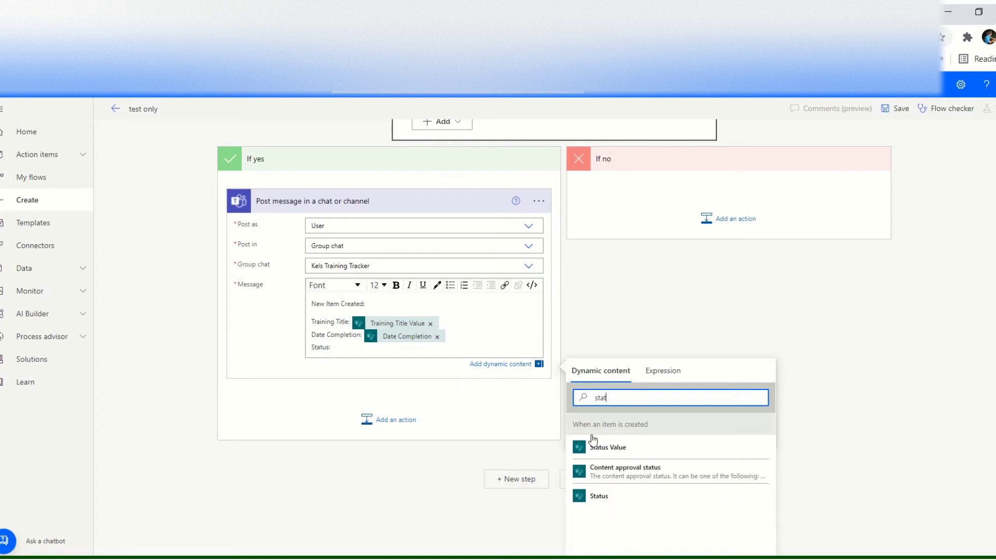
pyautogui.click(628, 448)
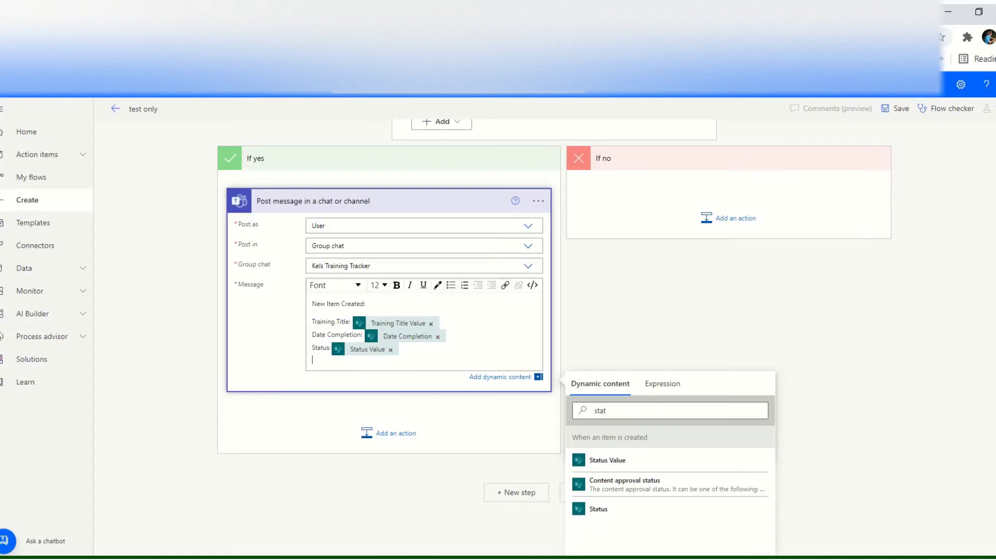
pyautogui.write('omments:')
pyautogui.click(613, 413)
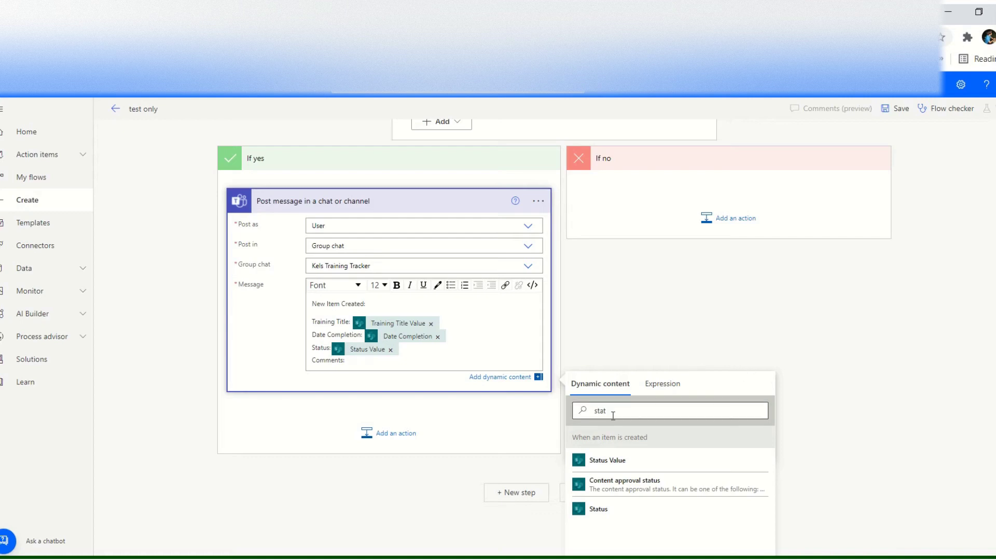
pyautogui.write('comme')
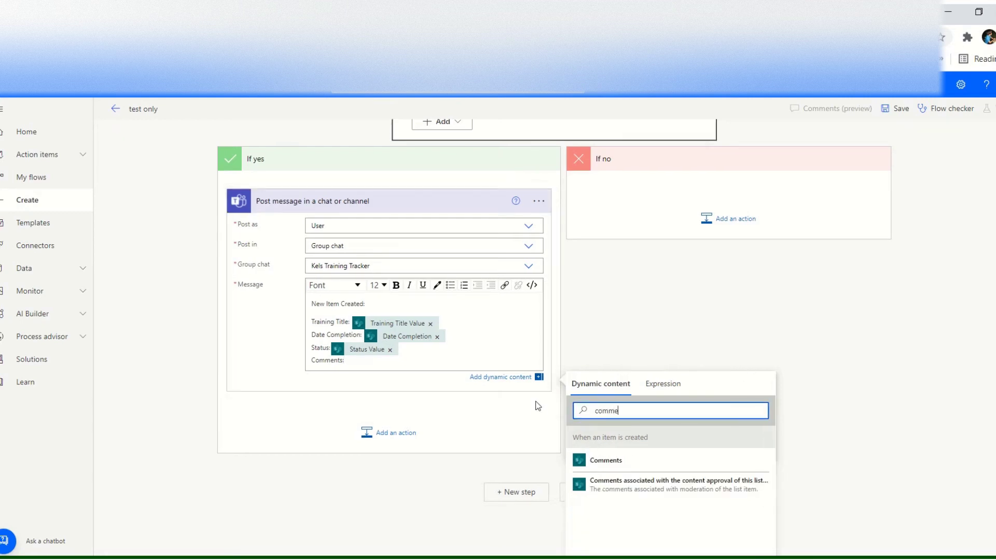
pyautogui.click(605, 462)
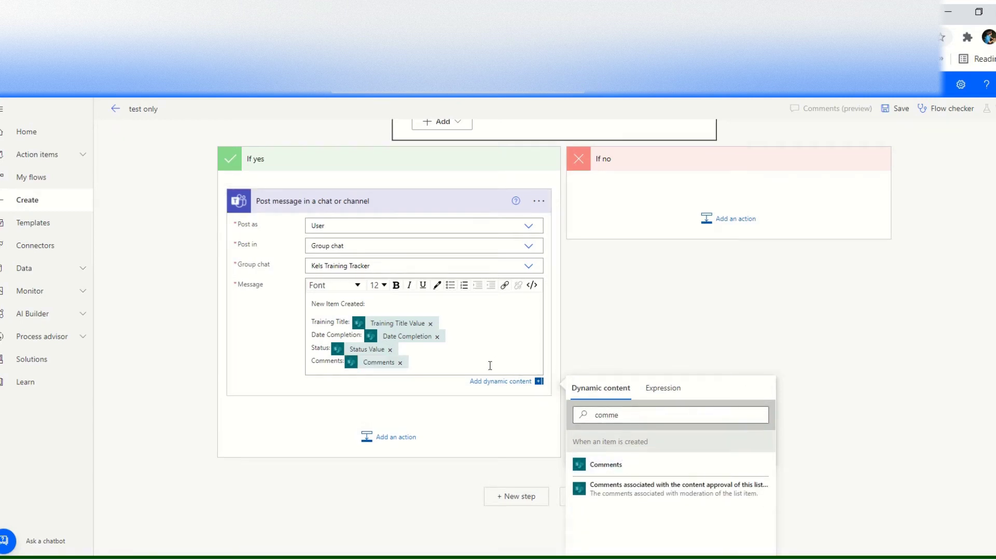
# - Add a closing line 'Please go to Kels Training Traccker' and select the tracker name
pyautogui.press('Return')
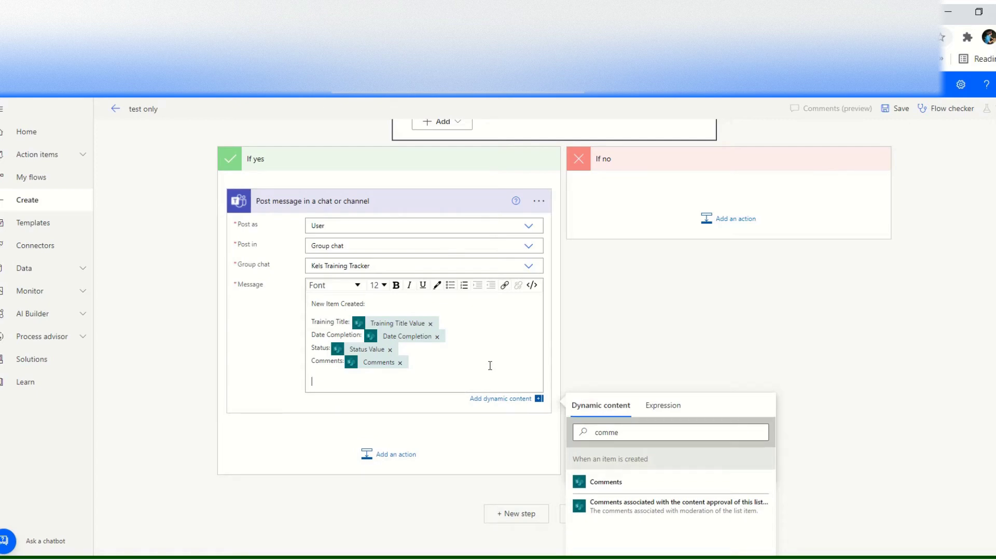
pyautogui.write('PLease')
pyautogui.press('BackSpace')
pyautogui.press('BackSpace')
pyautogui.write('lease')
pyautogui.write('go to Kels Training Tracck')
pyautogui.hotkey('shift', 'Left')
pyautogui.hotkey('shift', 'Left')
pyautogui.hotkey('shift', 'Left')
pyautogui.hotkey('shift', 'Left')
pyautogui.hotkey('shift', 'Left')
pyautogui.hotkey('shift', 'Left')
pyautogui.hotkey('shift', 'Left')
pyautogui.hotkey('shift', 'Left')
pyautogui.hotkey('shift', 'Left')
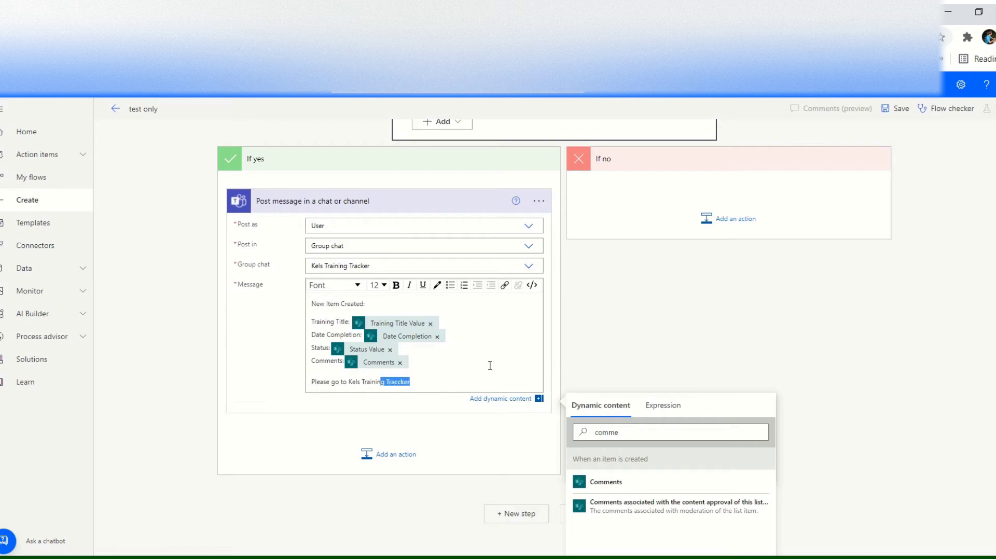
pyautogui.hotkey('shift', 'Left')
pyautogui.hotkey('shift', 'Left')
pyautogui.hotkey('shift', 'Left')
pyautogui.hotkey('shift', 'Left')
pyautogui.hotkey('shift', 'Left')
pyautogui.hotkey('shift', 'Left')
pyautogui.hotkey('shift', 'Left')
pyautogui.hotkey('shift', 'Left')
pyautogui.hotkey('shift', 'Left')
pyautogui.hotkey('shift', 'Left')
pyautogui.hotkey('shift', 'Left')
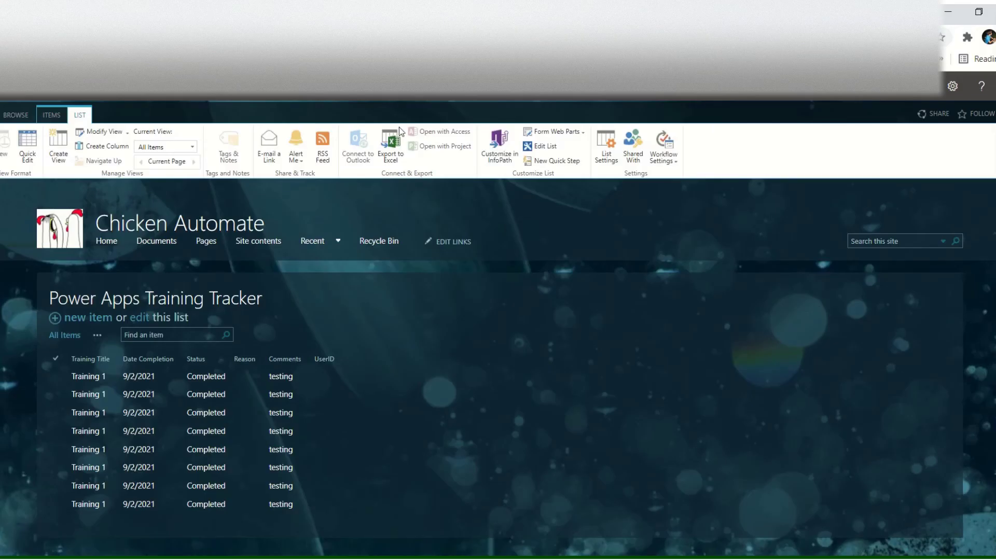
# - Open the Power Apps Training Tracker list via List Settings and select its web address
pyautogui.click(606, 147)
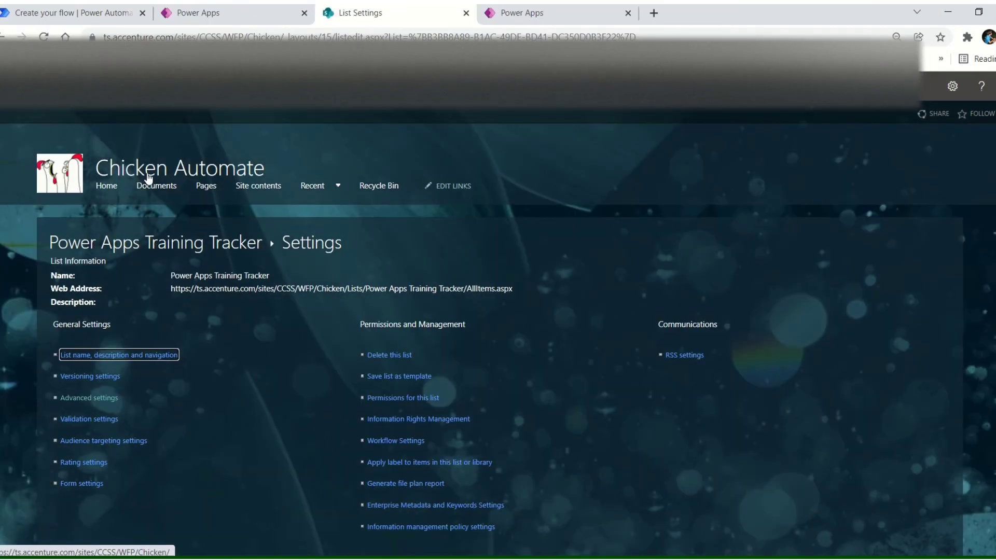
pyautogui.click(106, 251)
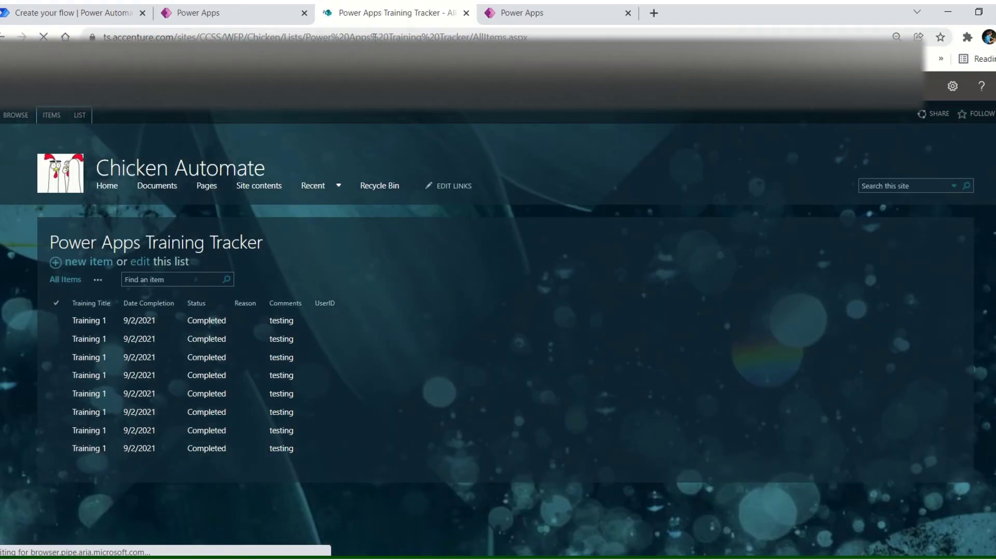
pyautogui.click(319, 36)
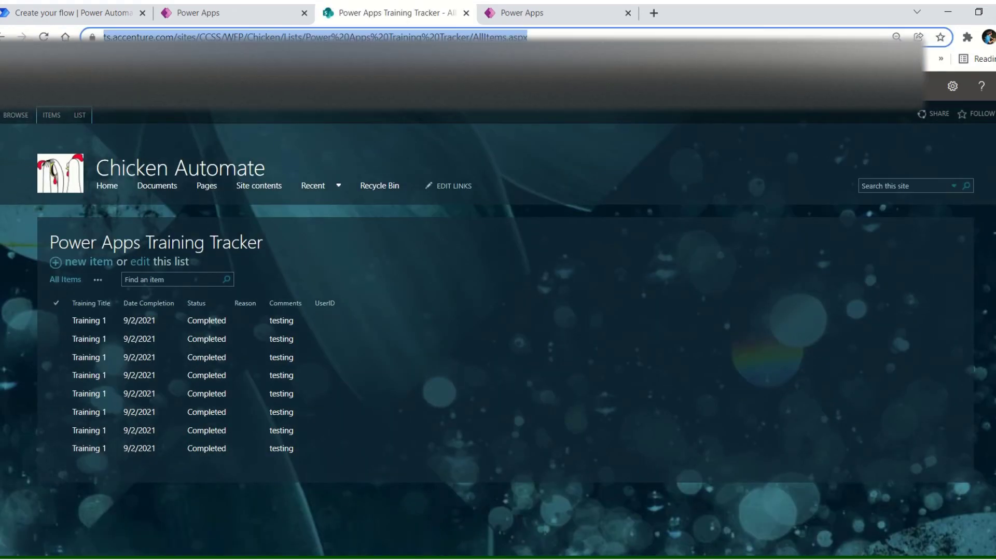
# - Link 'Kels Training Traccker' to the pasted tracker list address, opening in a new window
pyautogui.click(72, 15)
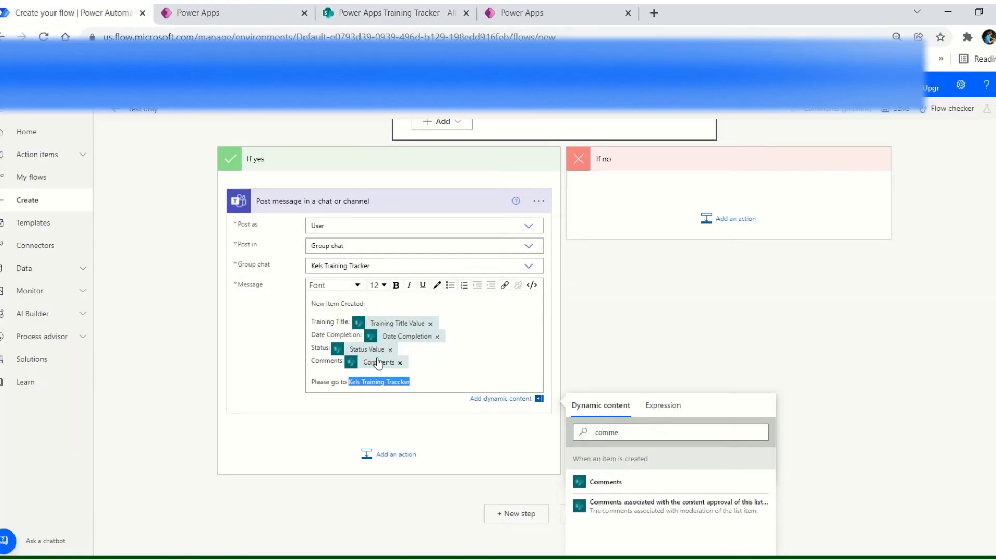
pyautogui.moveTo(426, 380); pyautogui.dragTo(349, 382)
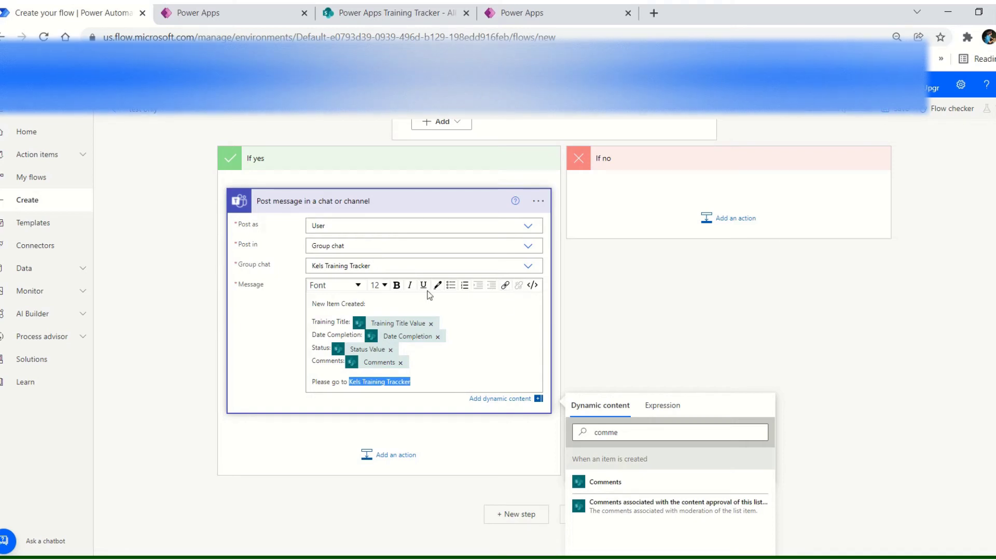
pyautogui.click(505, 287)
pyautogui.click(537, 358)
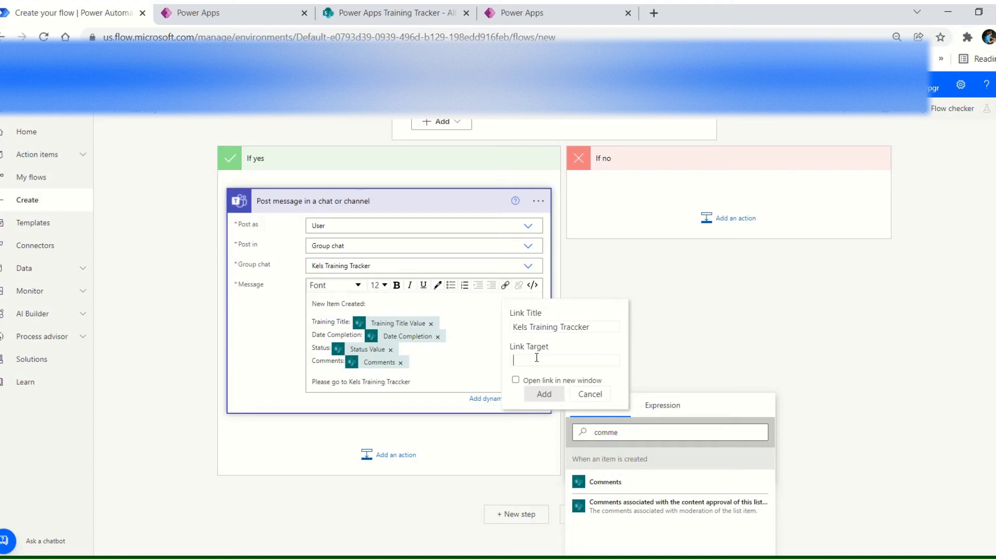
pyautogui.hotkey('ctrl', 'v')
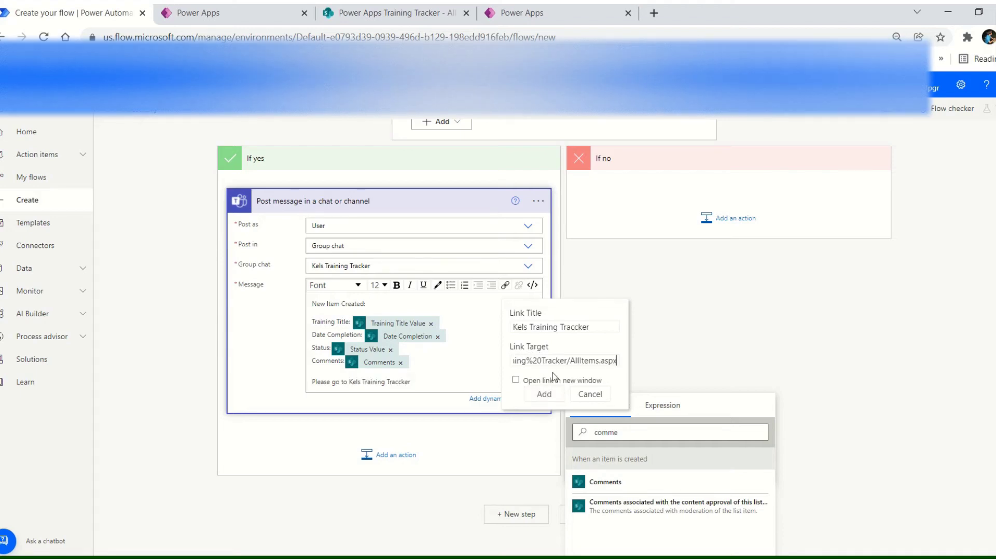
pyautogui.click(517, 381)
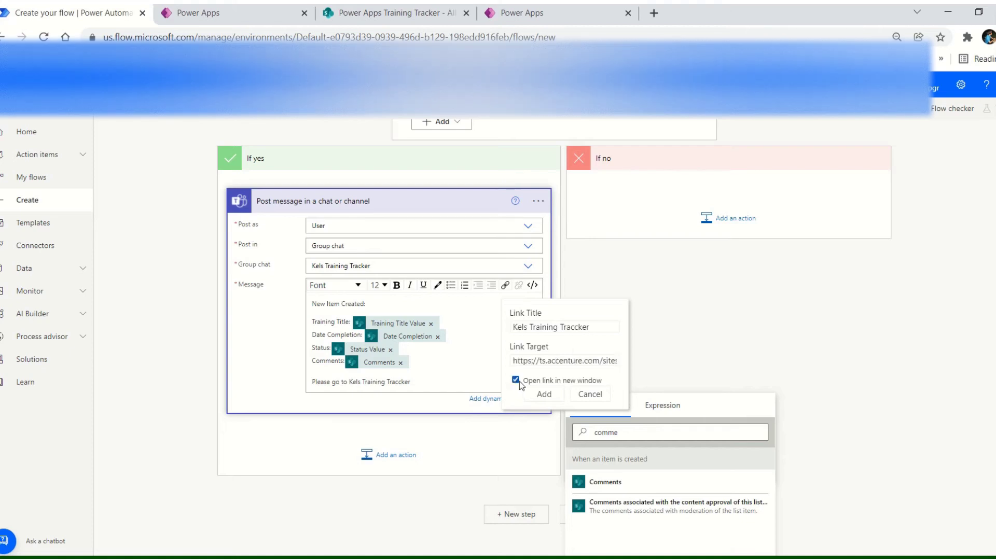
# - Apply the link to Kels Training Traccker, check the message as HTML, and finish the action
pyautogui.click(544, 395)
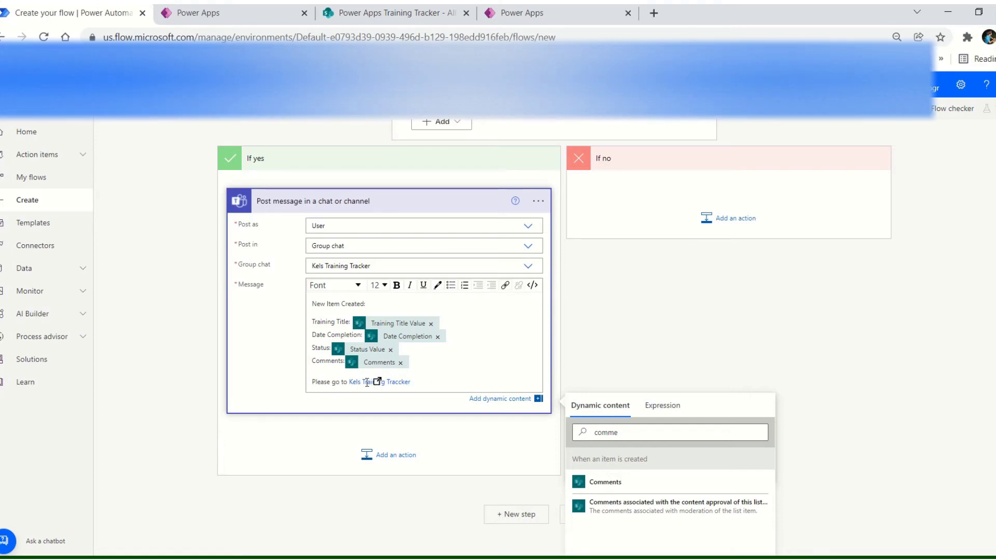
pyautogui.click(446, 373)
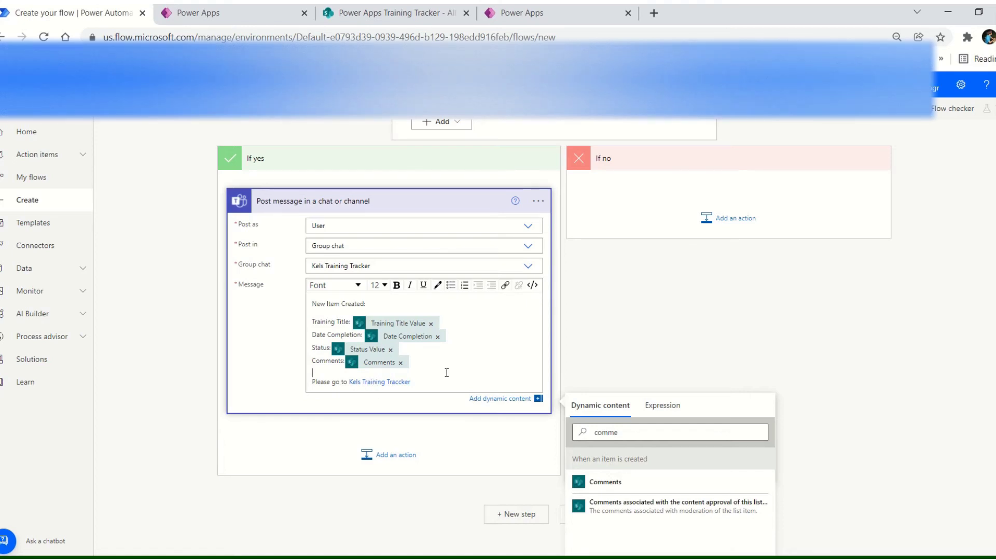
pyautogui.click(354, 381)
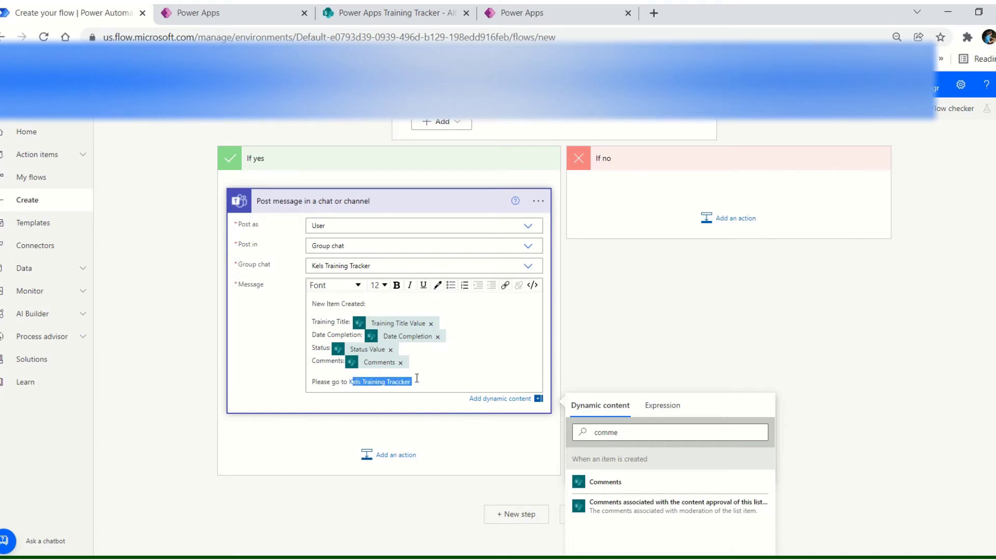
pyautogui.click(445, 373)
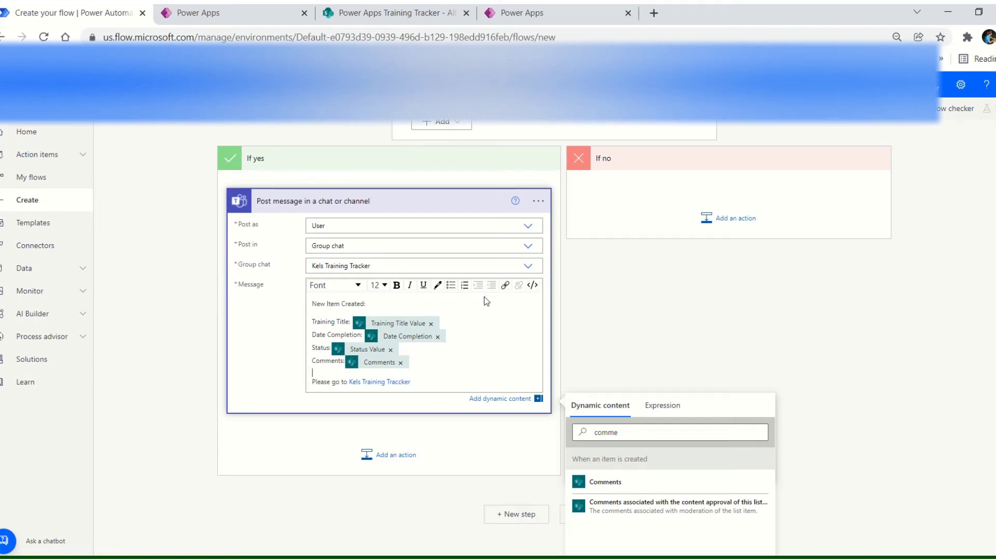
pyautogui.click(533, 287)
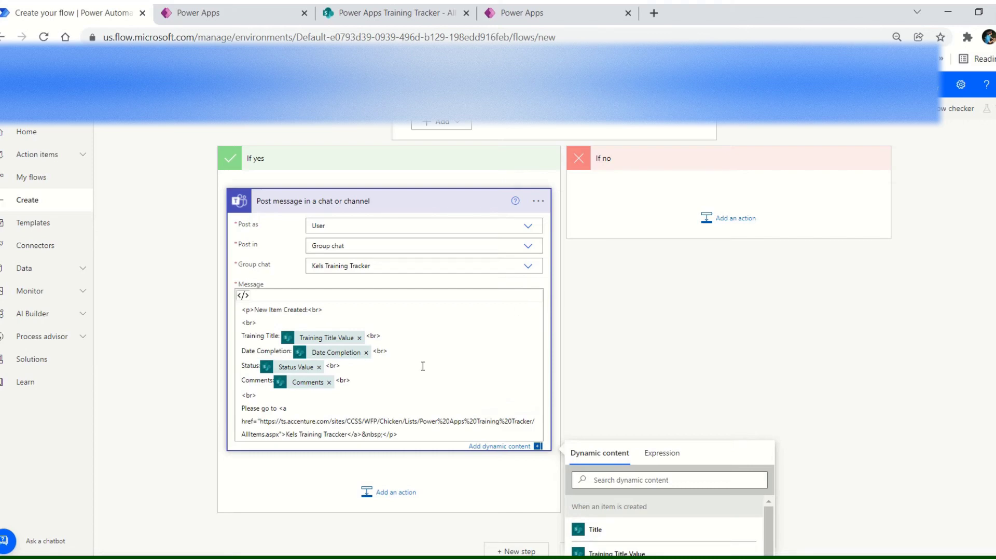
pyautogui.scroll(-1, 415, 395)
pyautogui.scroll(1, 467, 389)
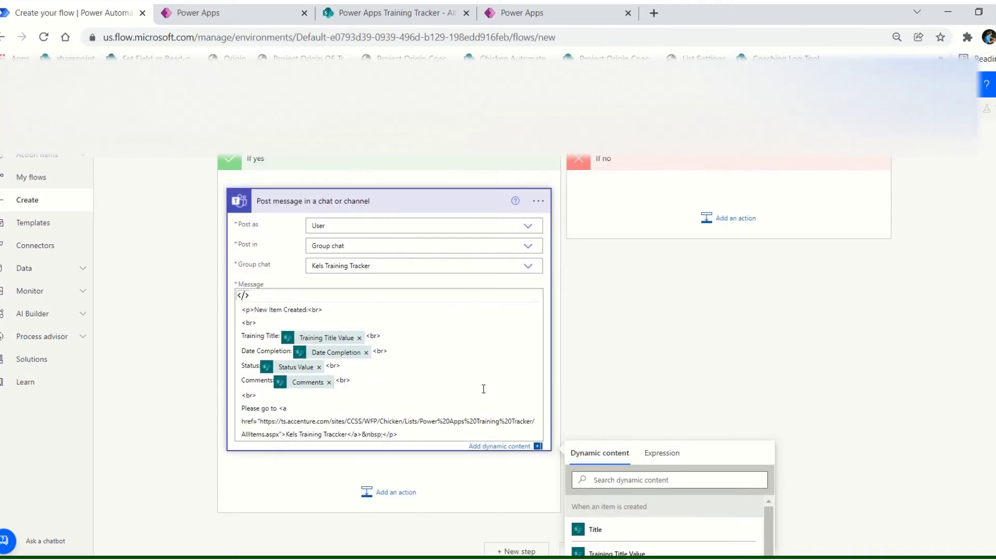
pyautogui.scroll(2, 545, 362)
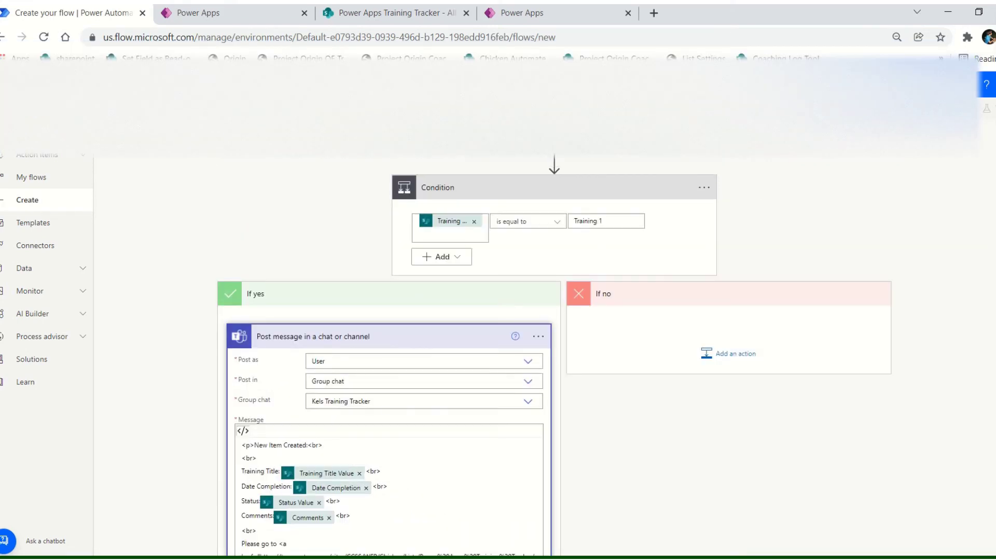
pyautogui.click(859, 345)
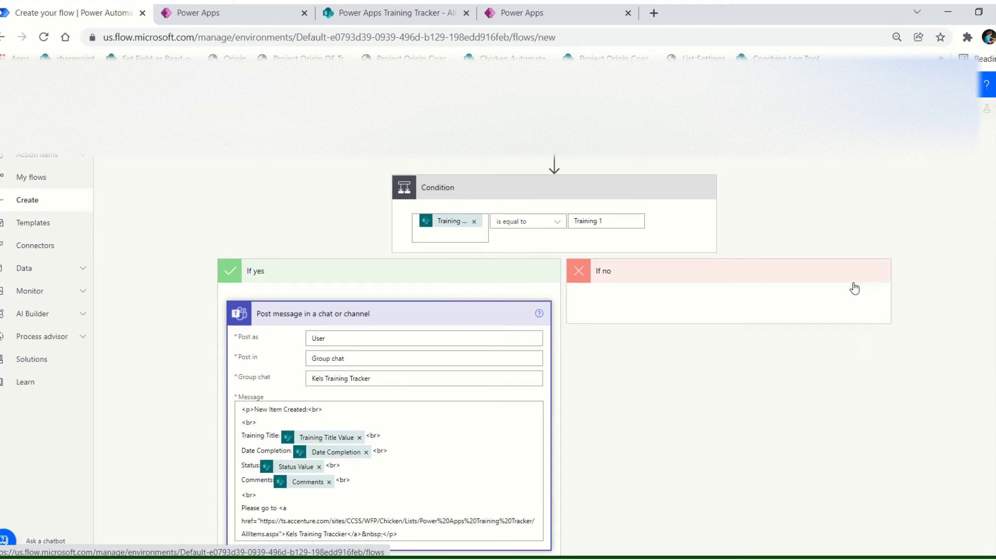
# - Save a new tracker item with Training 1, status Completed, blank reason and comment 'testing'
pyautogui.scroll(1, 858, 270)
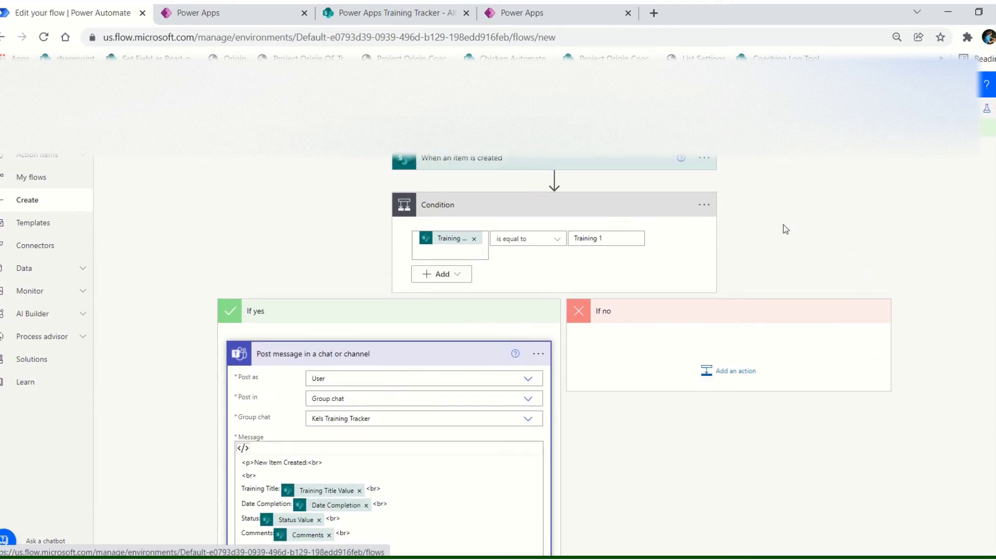
pyautogui.click(387, 19)
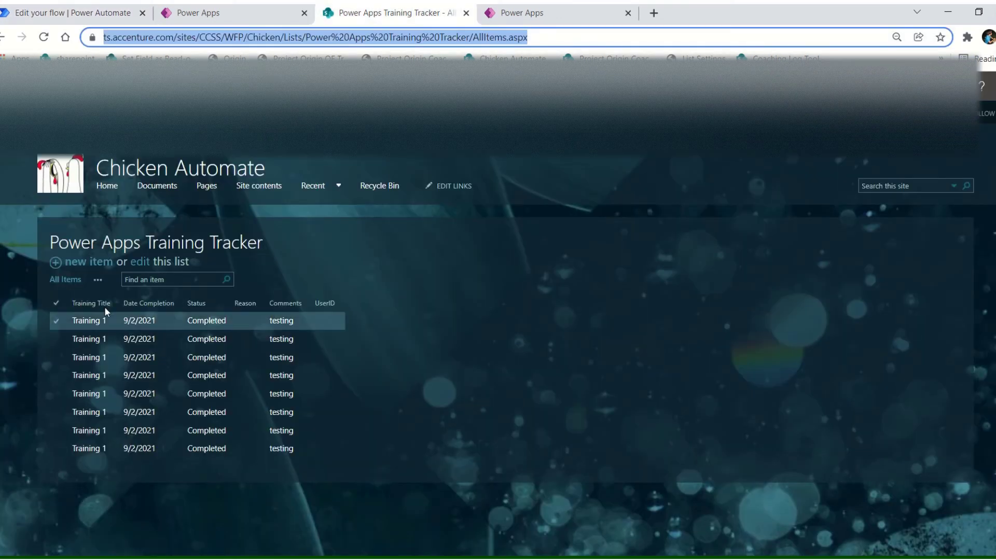
pyautogui.press('Return')
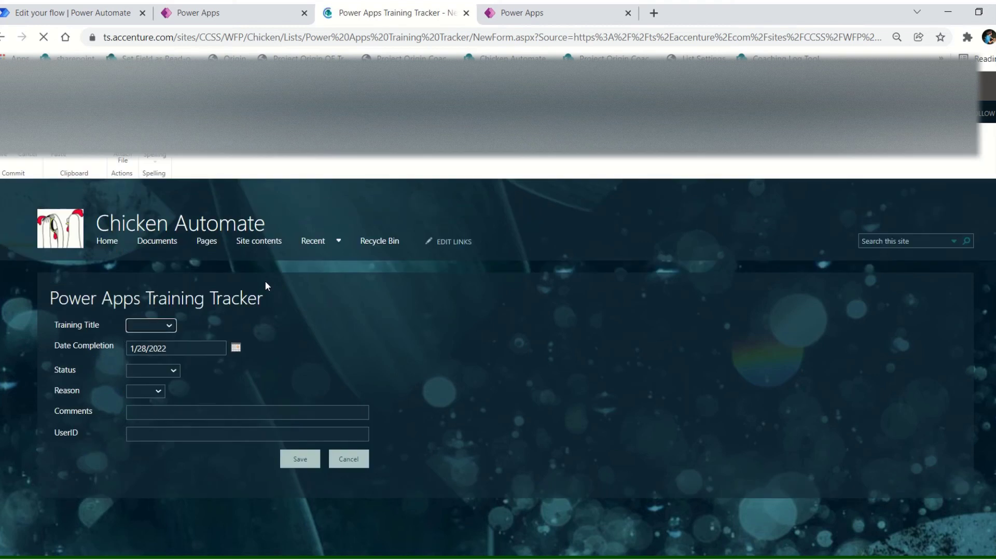
pyautogui.click(167, 326)
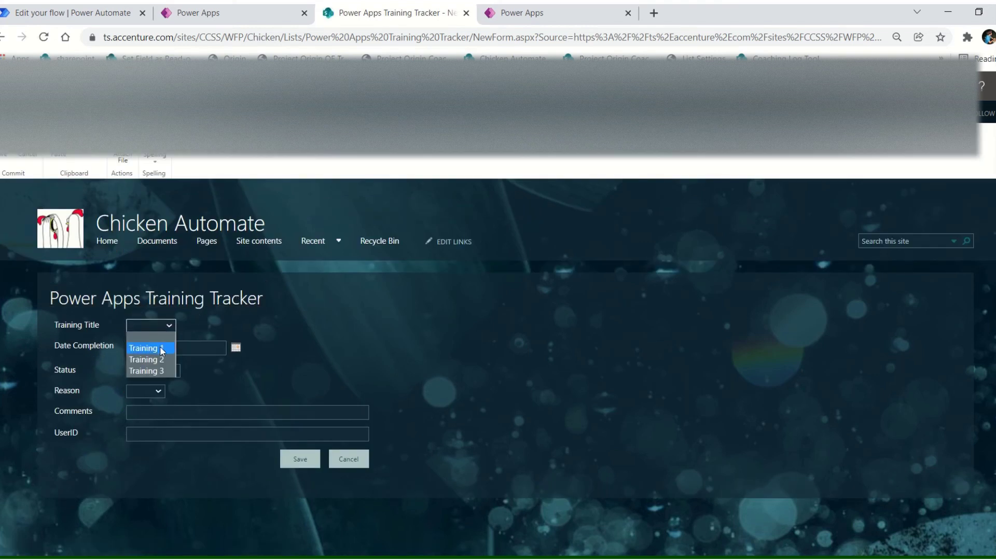
pyautogui.click(164, 345)
pyautogui.click(172, 371)
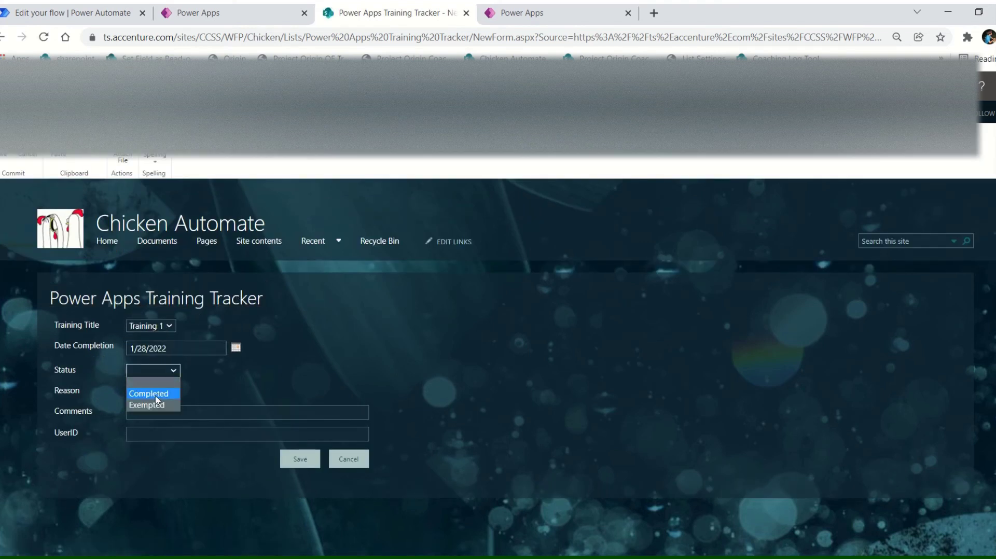
pyautogui.click(155, 395)
pyautogui.click(161, 393)
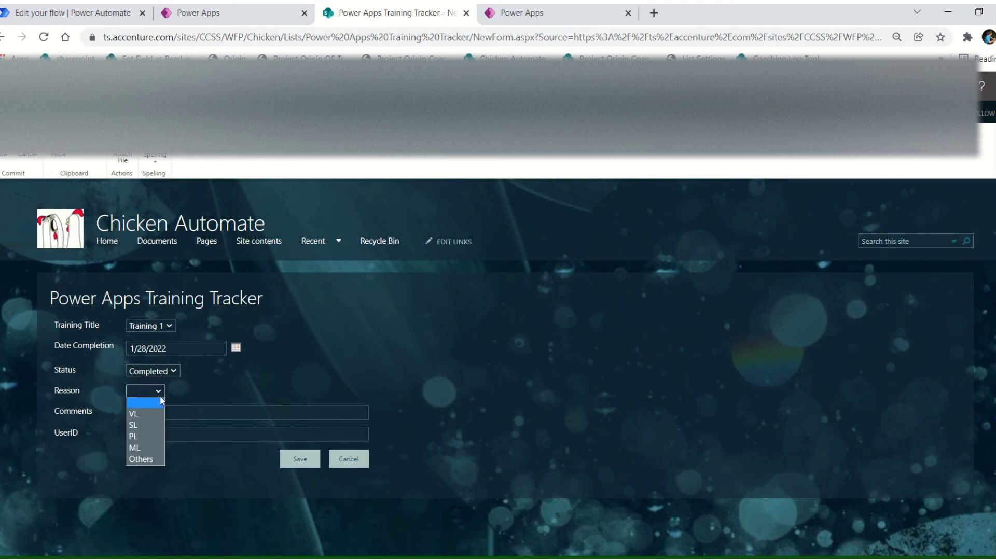
pyautogui.click(167, 399)
pyautogui.click(177, 413)
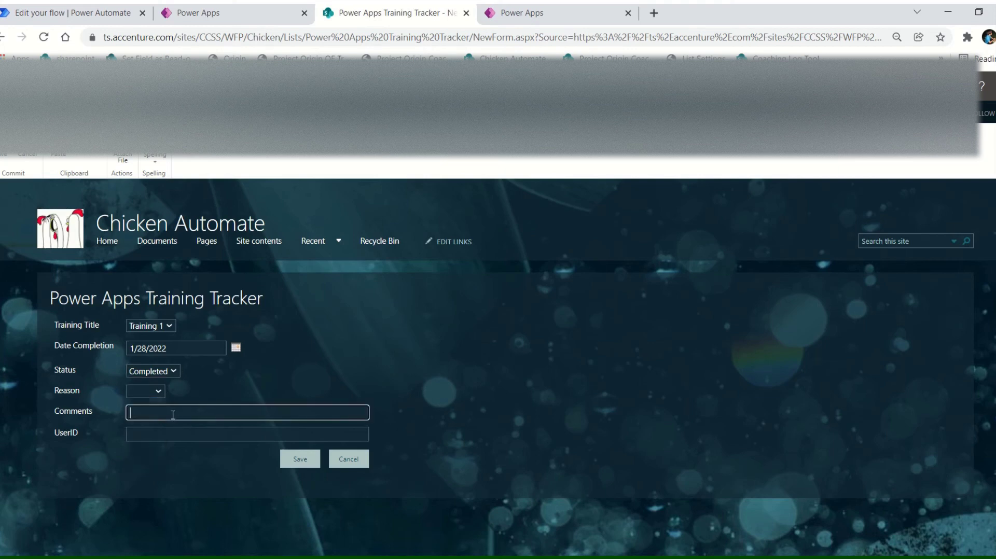
pyautogui.write('testing')
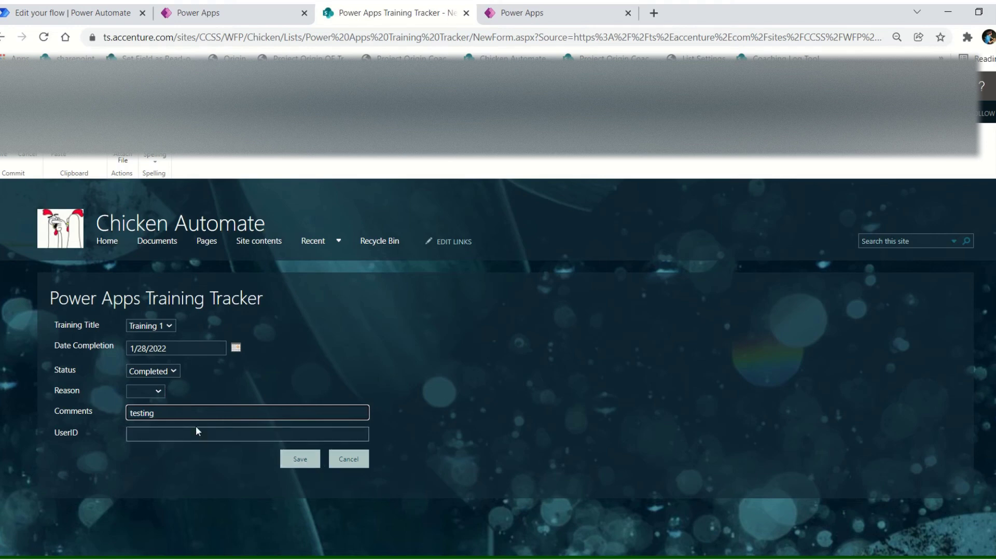
pyautogui.click(304, 461)
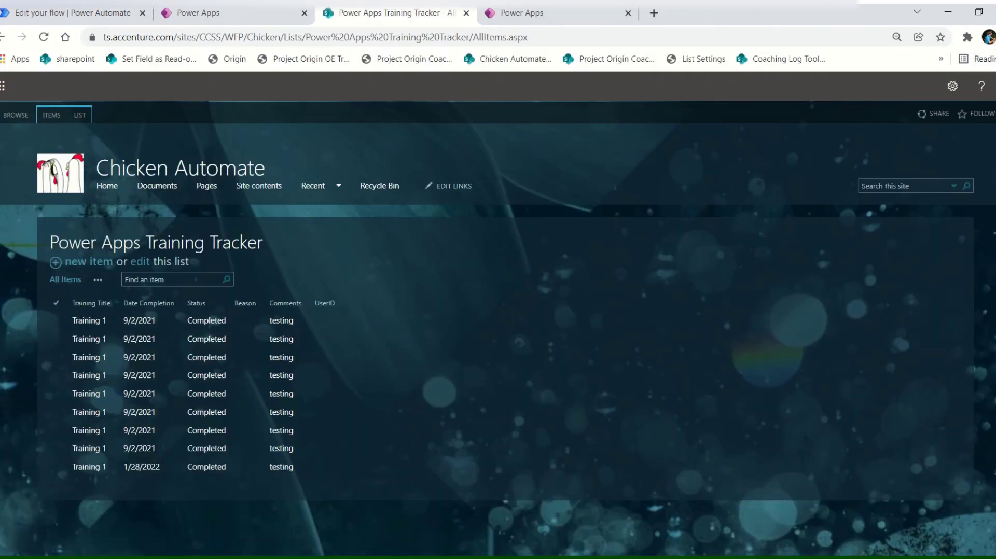
# - Bring up the Kels Training Tracker group chat in Microsoft Teams
pyautogui.click(758, 553)
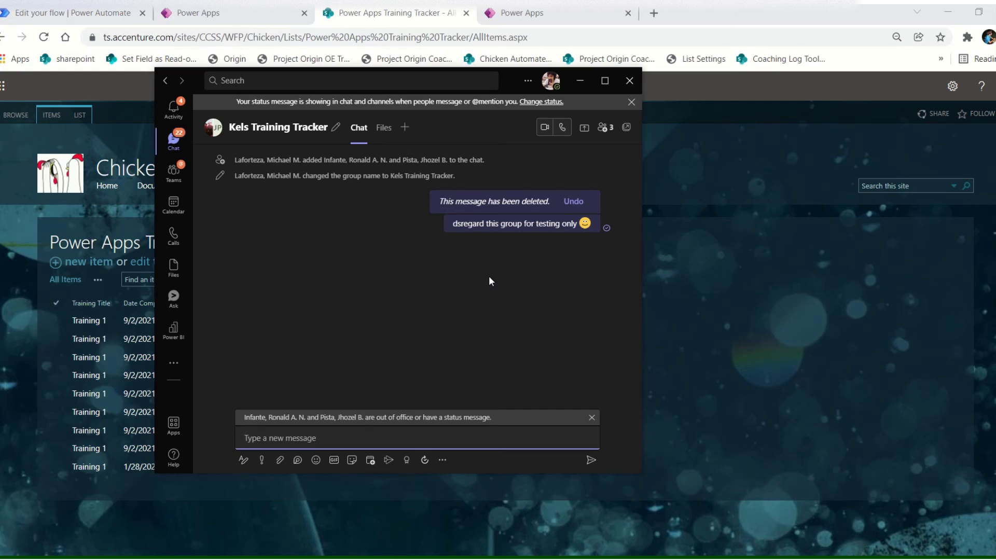
pyautogui.moveTo(455, 7)
# - Open the test only flow's run history from My flows, showing one succeeded run
pyautogui.click(737, 299)
pyautogui.click(199, 13)
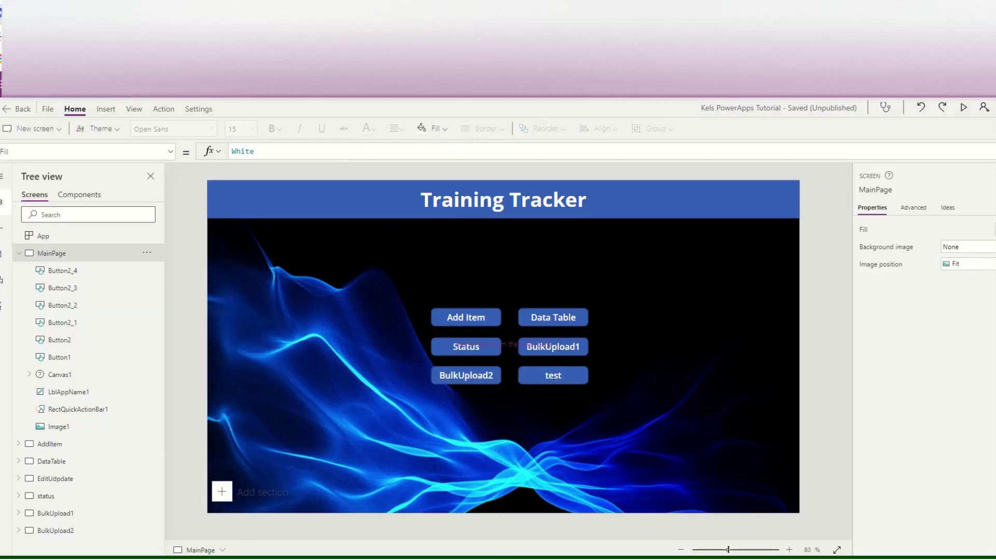
pyautogui.hotkey('ctrl', 'Tab')
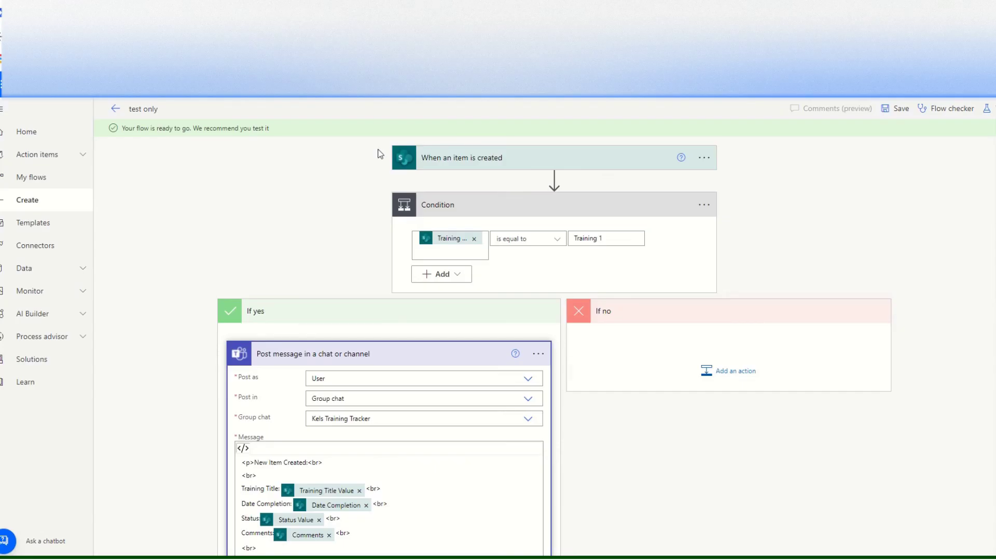
pyautogui.click(40, 200)
pyautogui.click(62, 183)
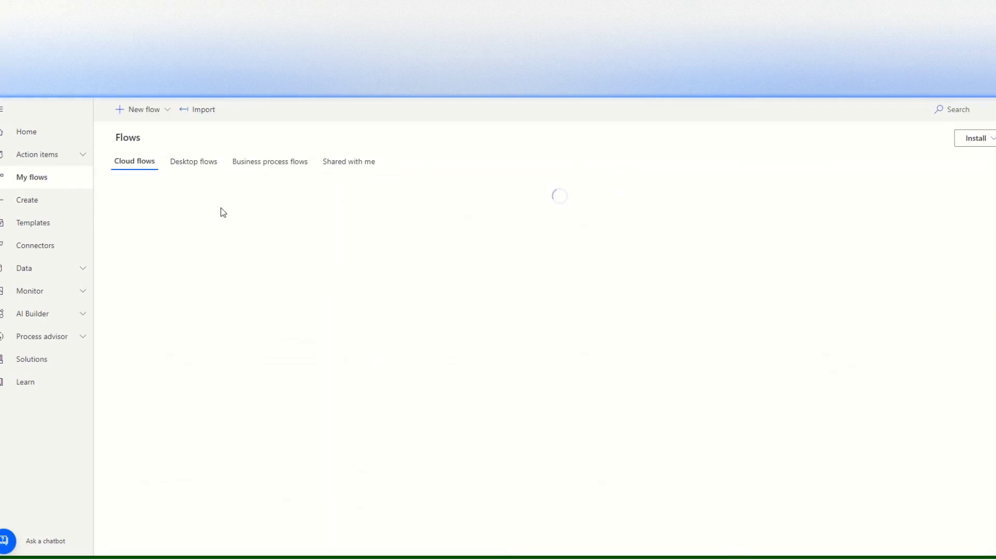
pyautogui.click(430, 233)
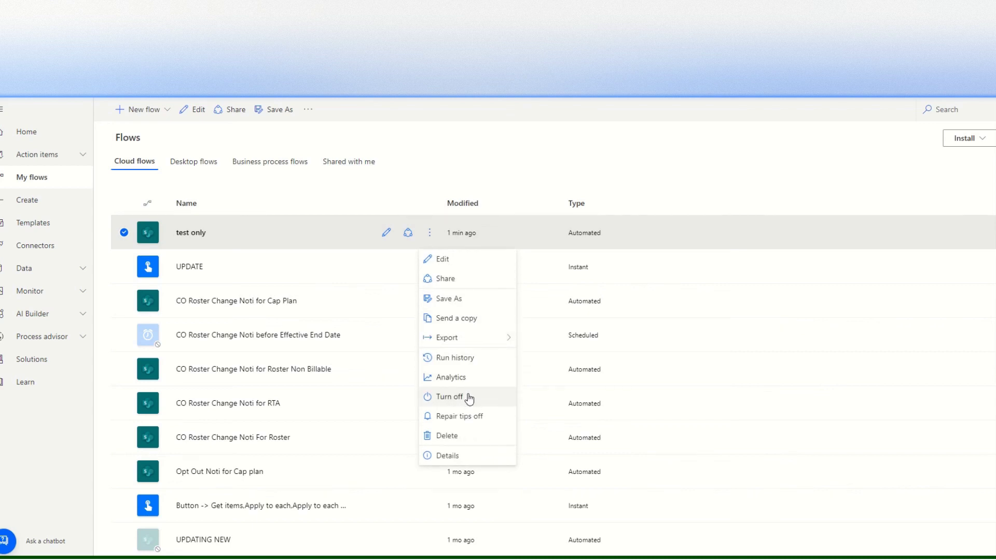
pyautogui.click(457, 358)
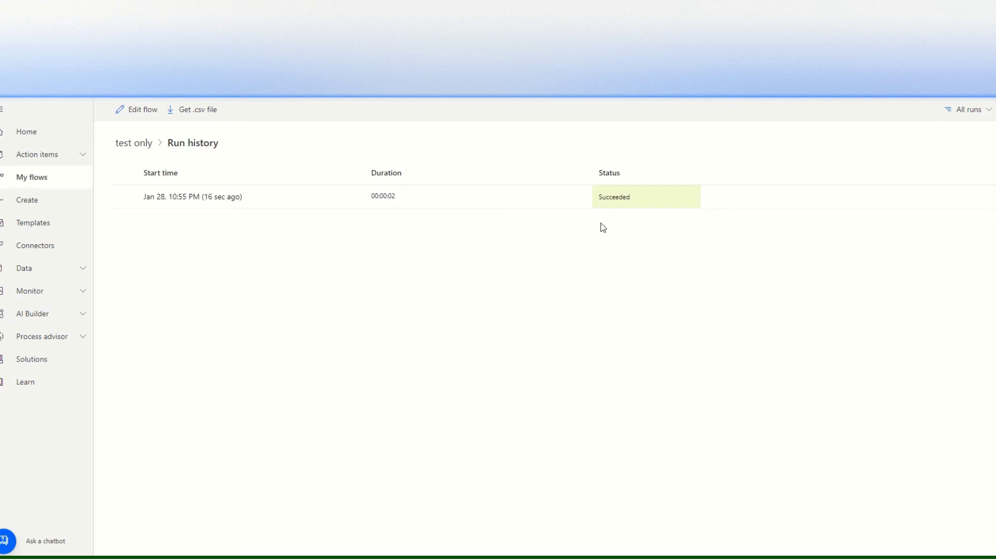
# - Glance at the new chat notification and reopen the test only flow for editing
pyautogui.hotkey('alt', 'Tab')
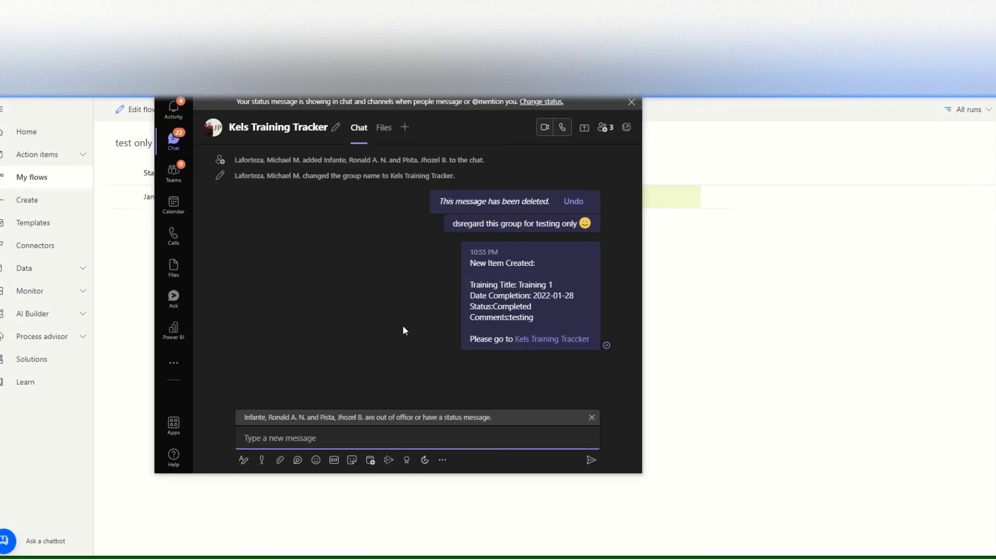
pyautogui.moveTo(479, 254)
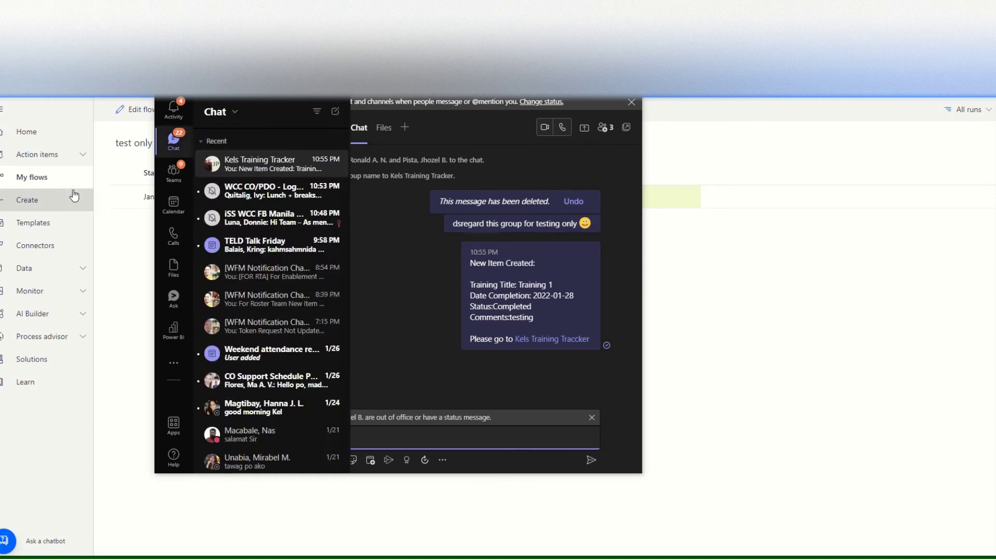
pyautogui.click(52, 179)
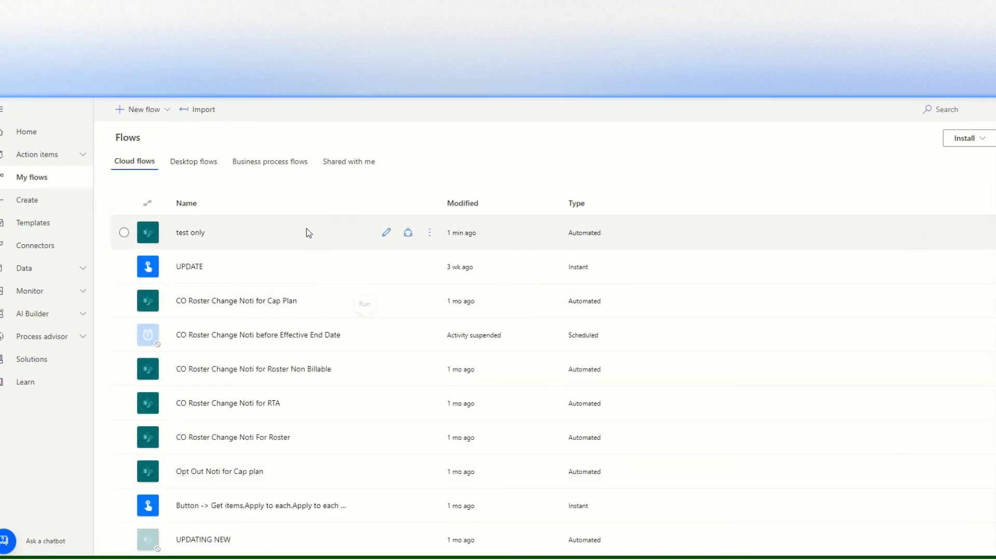
pyautogui.click(385, 234)
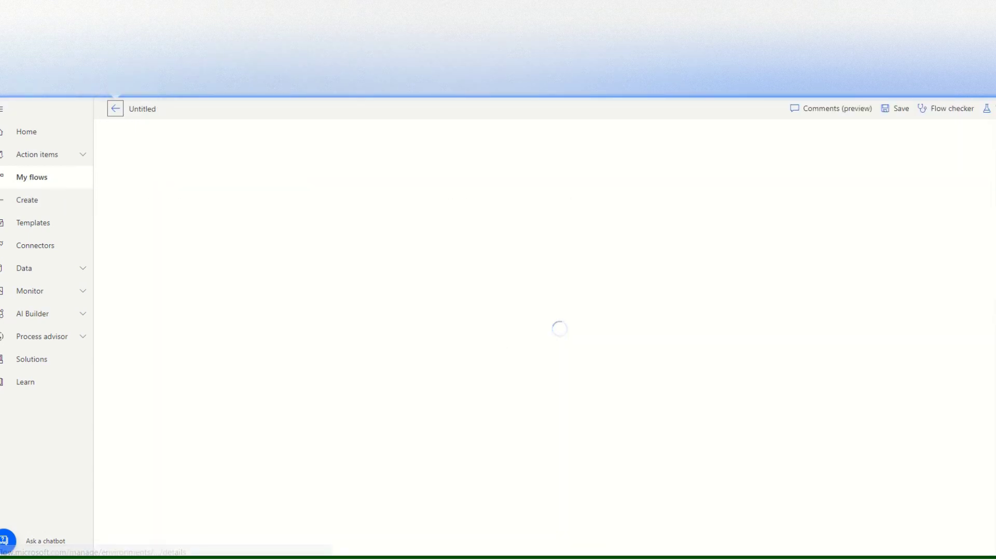
# - Review the New Item Created post's heading, title, date, status and comments lines in Teams
pyautogui.click(656, 552)
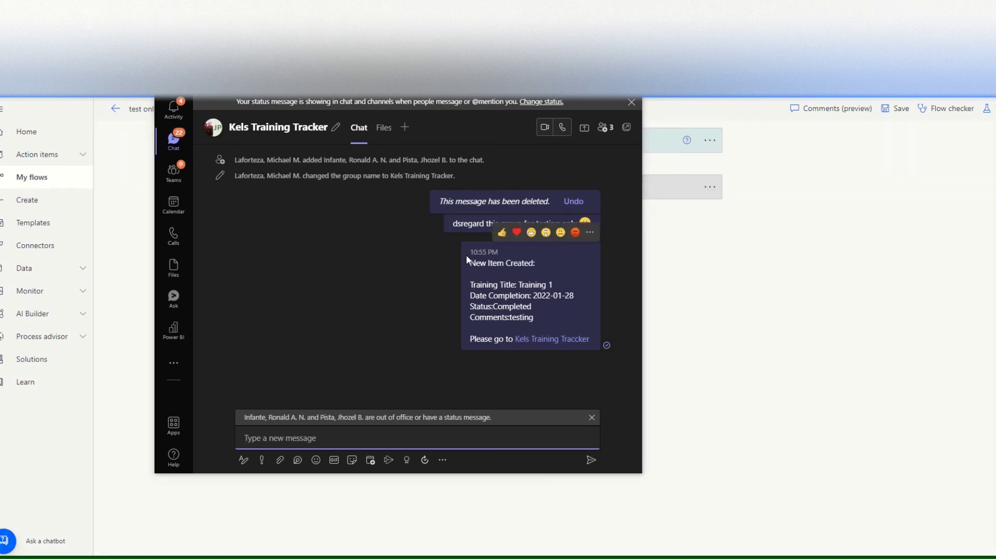
pyautogui.moveTo(471, 263); pyautogui.dragTo(517, 285)
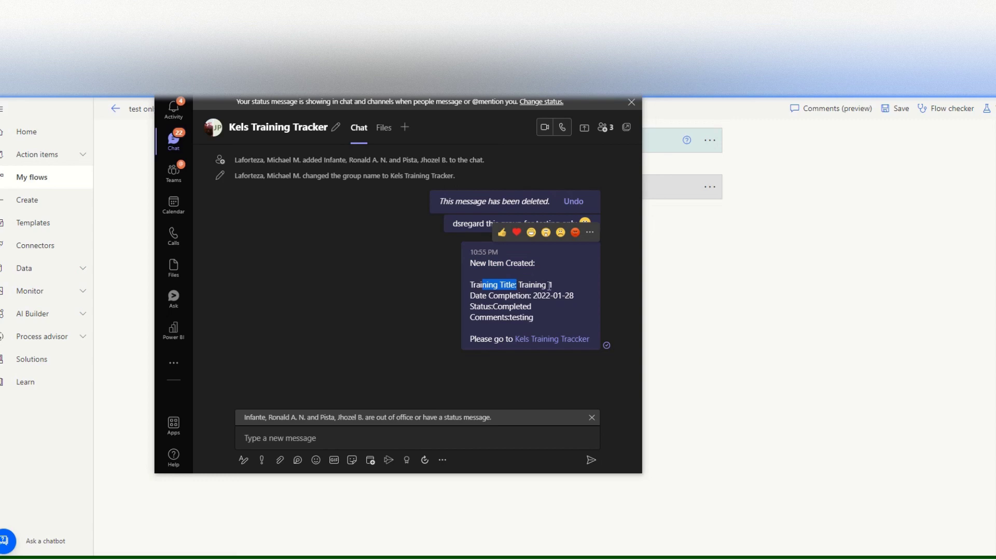
pyautogui.click(543, 285)
pyautogui.moveTo(543, 295); pyautogui.dragTo(573, 294)
pyautogui.click(513, 307)
pyautogui.moveTo(523, 317); pyautogui.dragTo(533, 317)
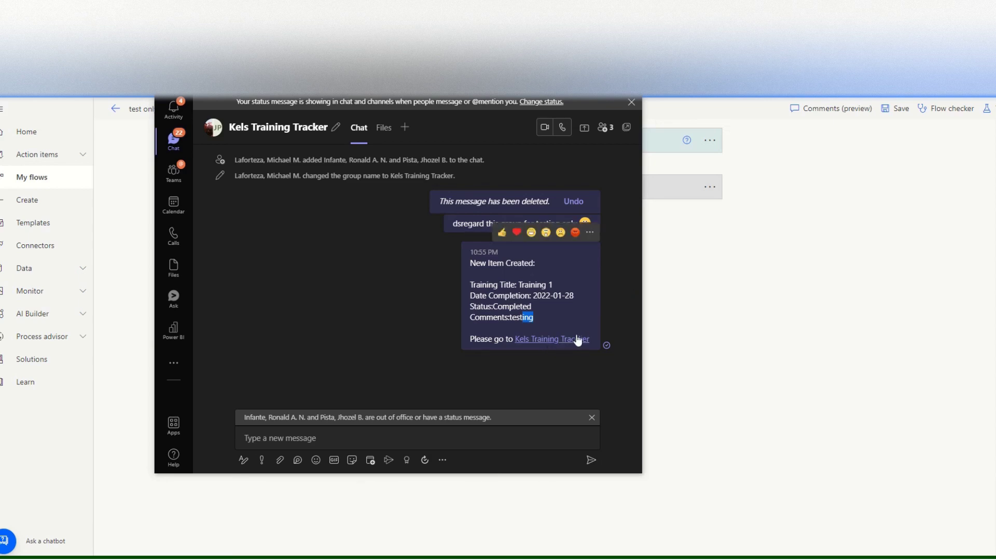
# - Hide the Teams chat to get back to the test only flow editor
pyautogui.click(724, 280)
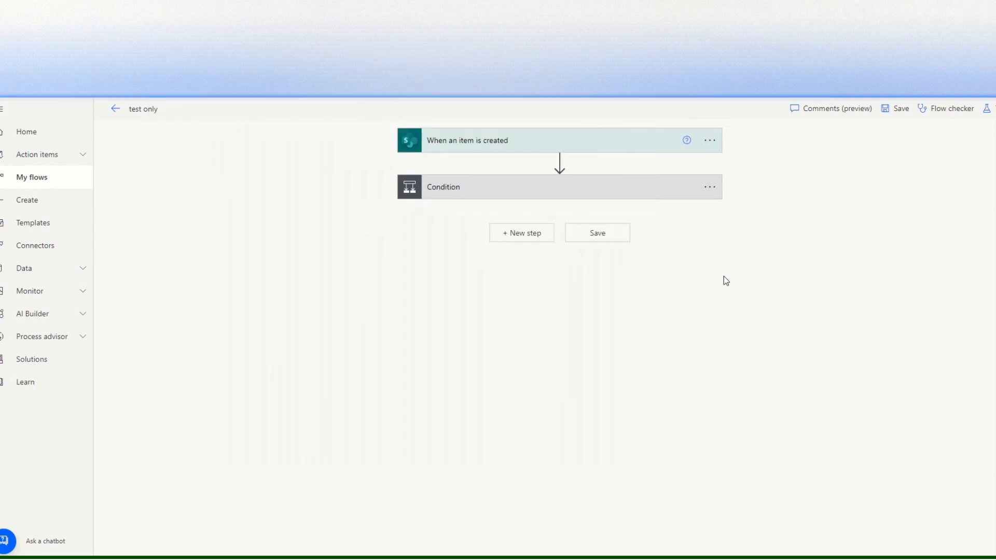